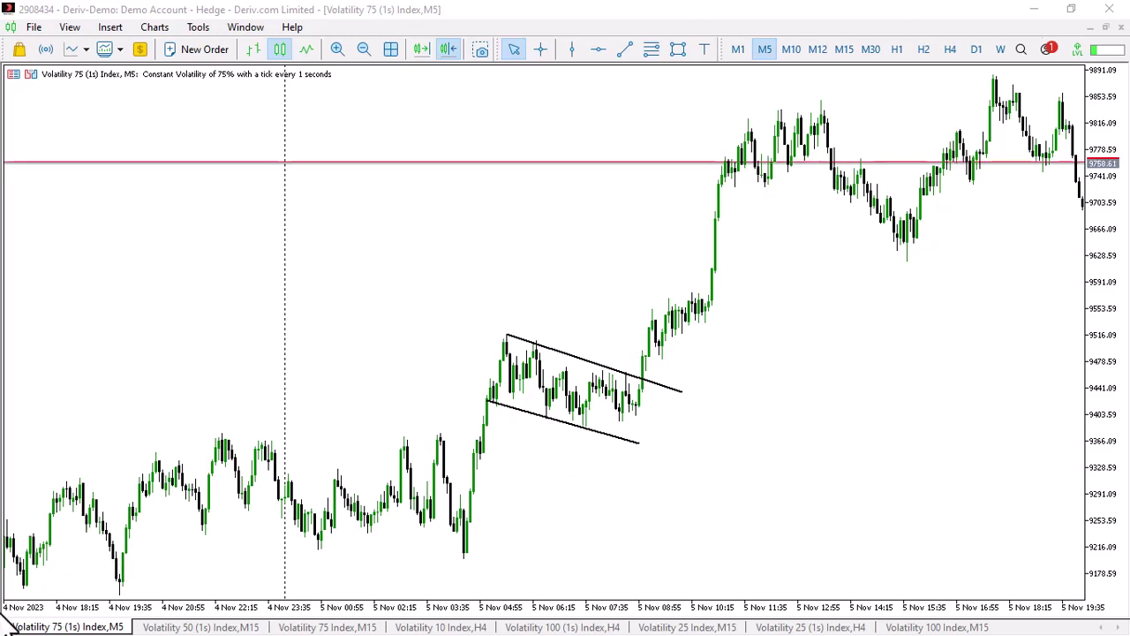
Draw a flagpole trend line from the swing low near 9205 up to the flag high
drag(415, 420, 535, 415)
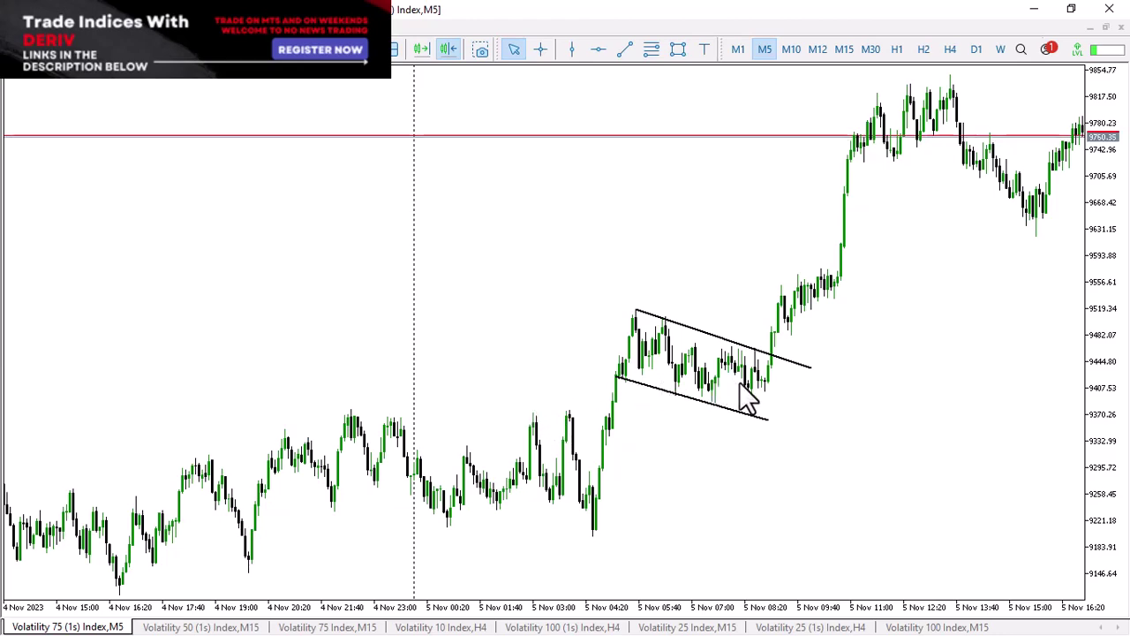
drag(747, 415, 711, 435)
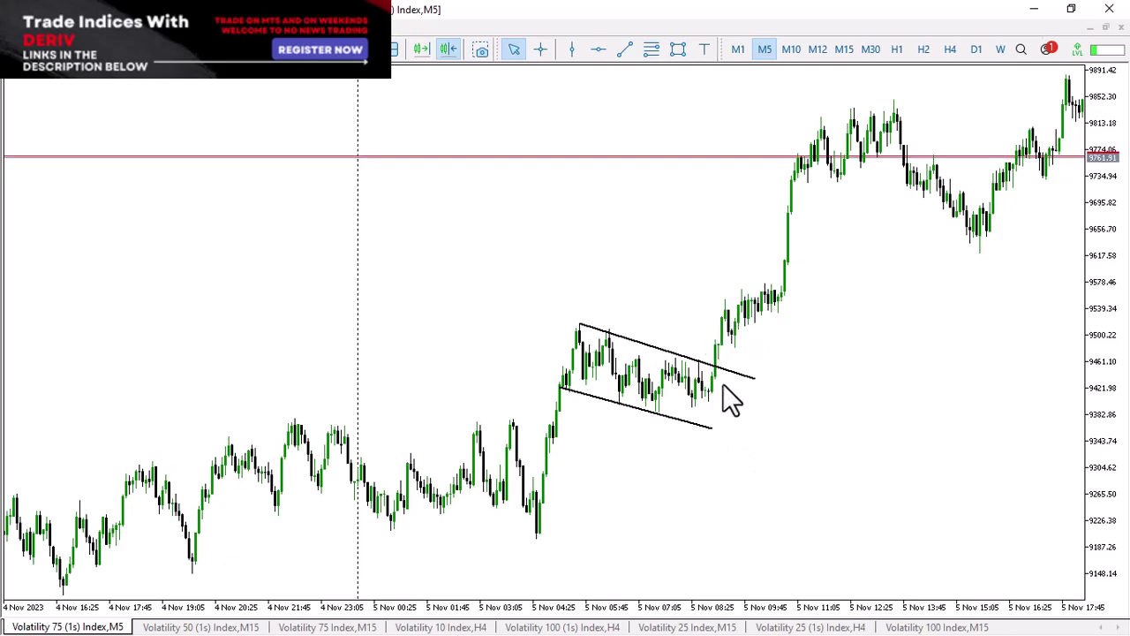
drag(651, 429, 604, 431)
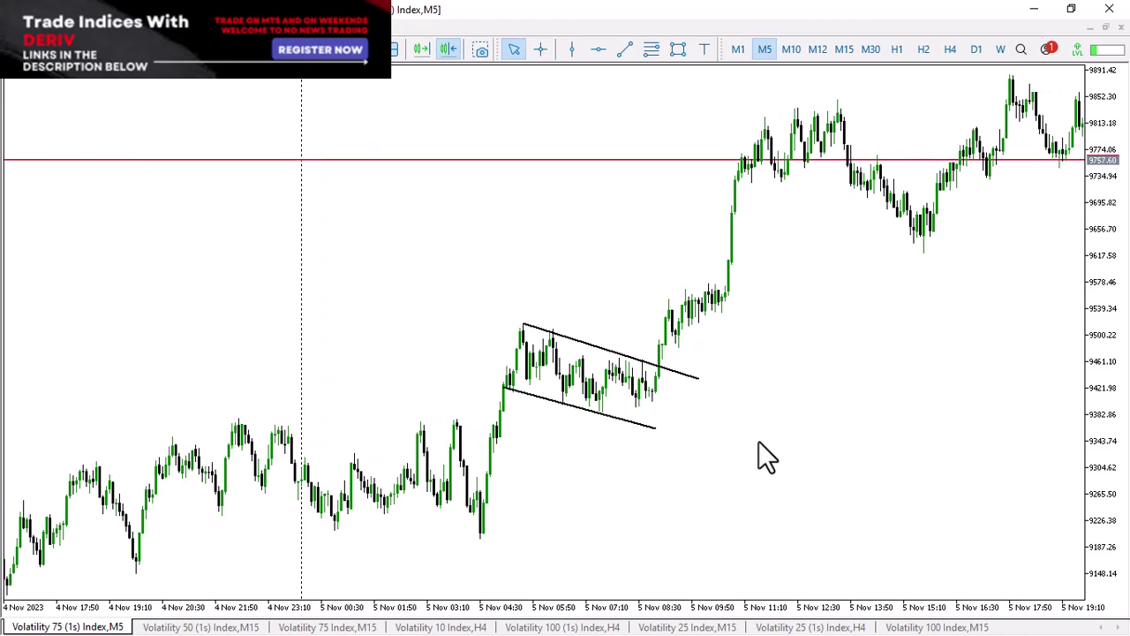
drag(638, 441, 606, 434)
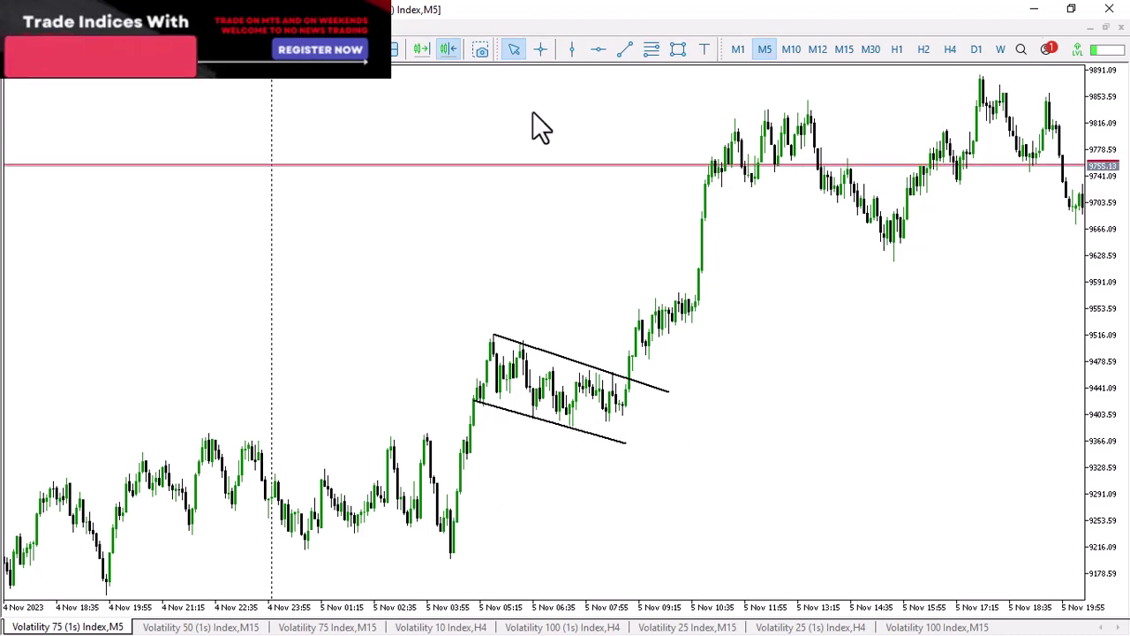
click(624, 49)
drag(446, 567, 496, 306)
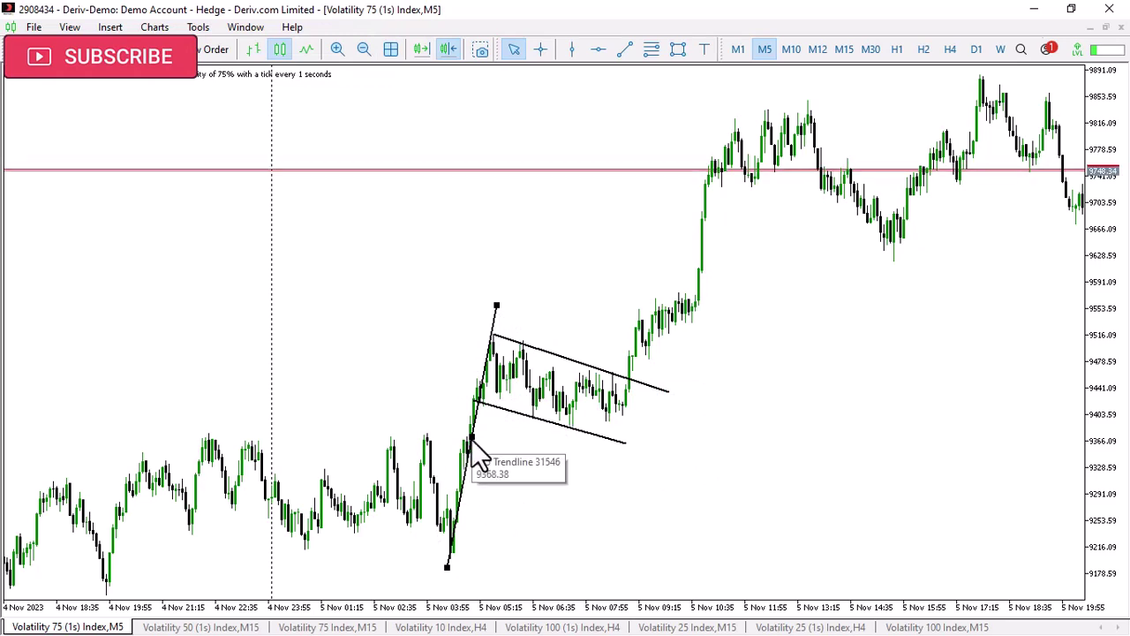
drag(447, 567, 451, 550)
drag(479, 306, 470, 329)
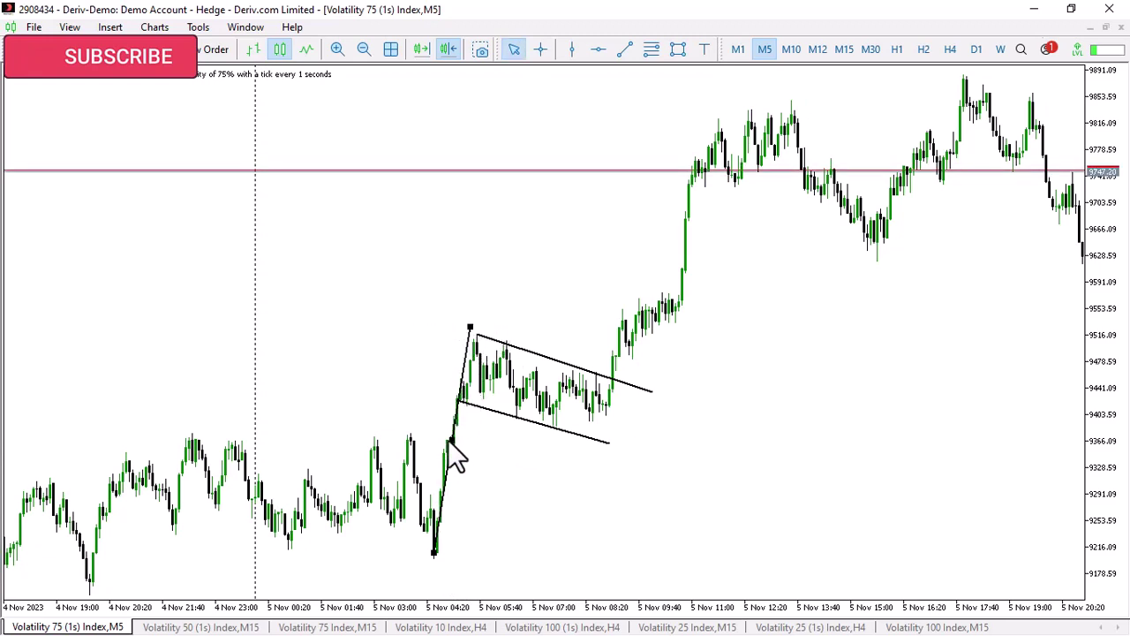
Trial-move the flagpole line to the breakout point, then undo it back onto the flagpole
drag(451, 441, 624, 264)
drag(572, 424, 727, 414)
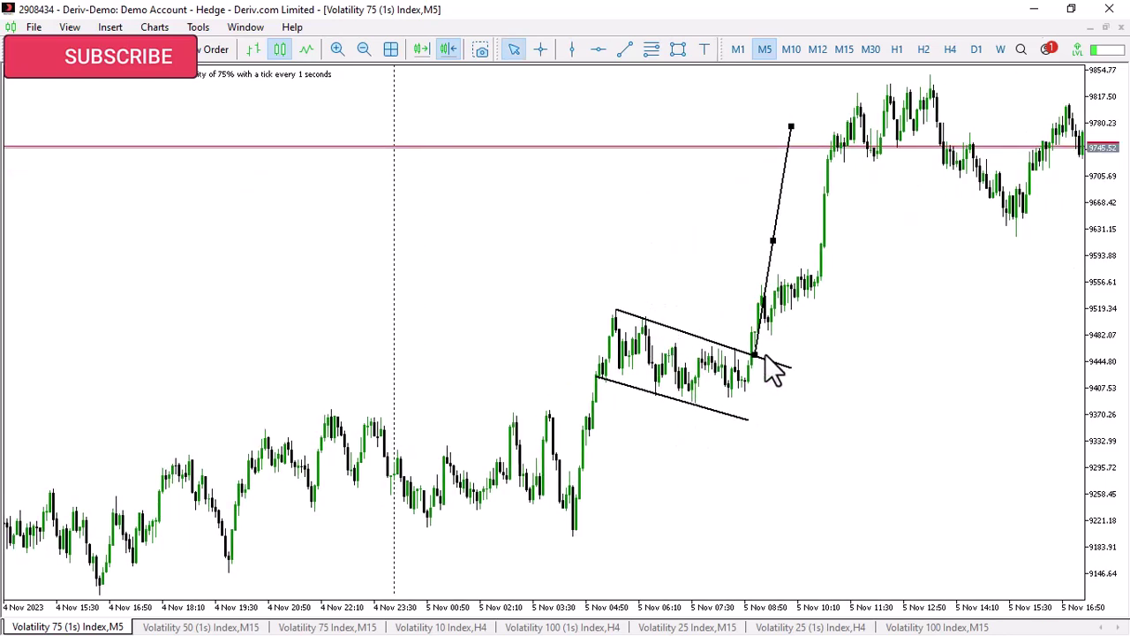
drag(774, 373, 706, 384)
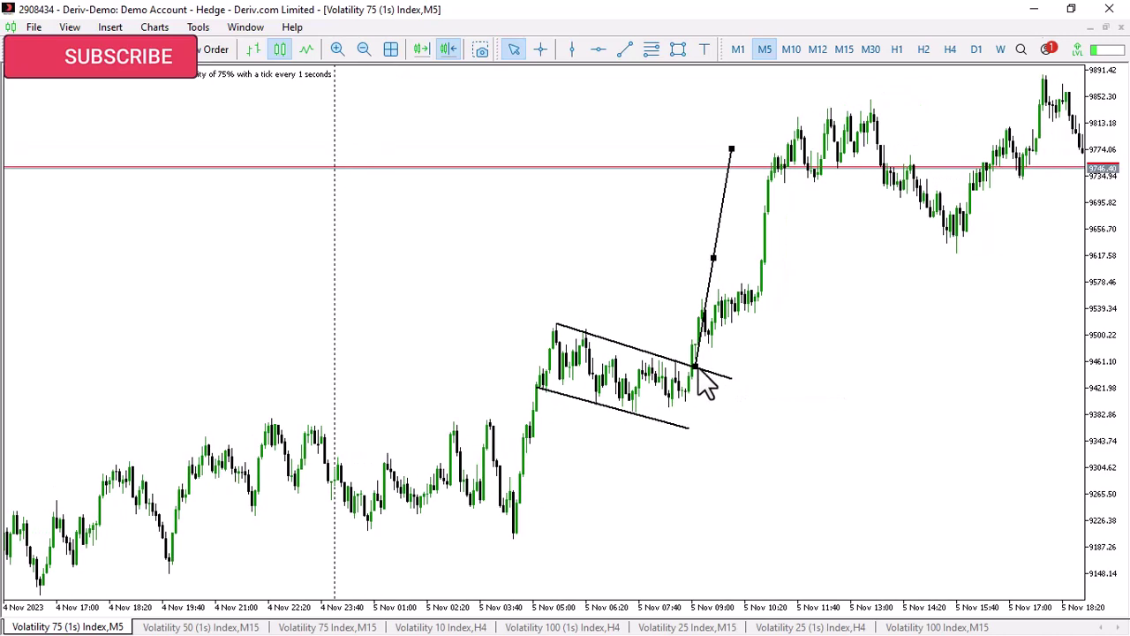
key(ctrl+z)
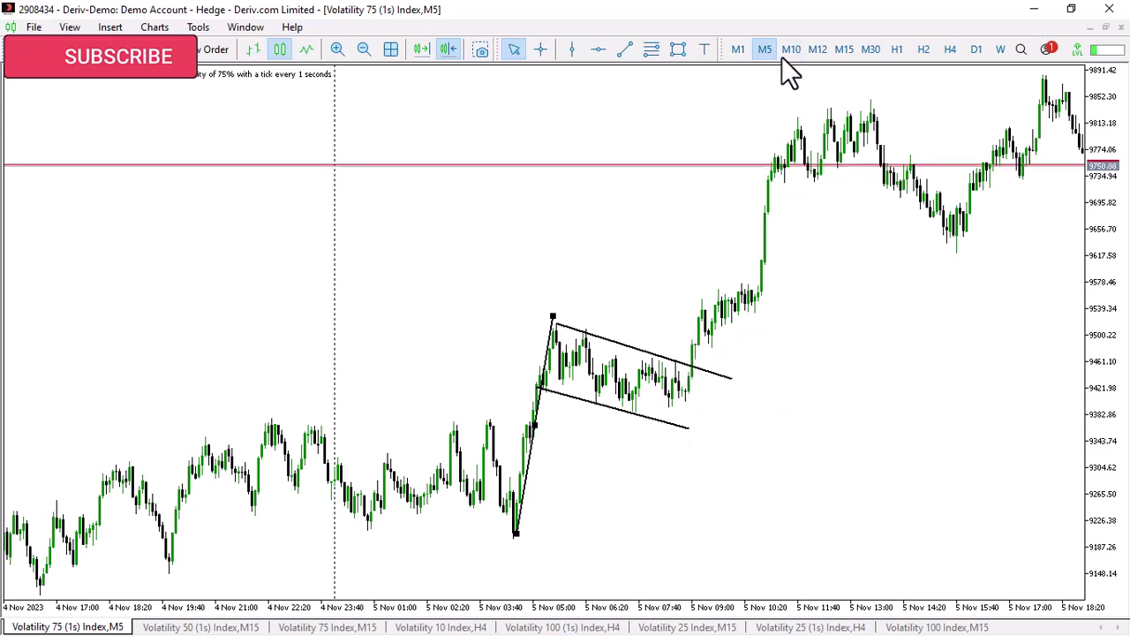
drag(663, 365, 739, 364)
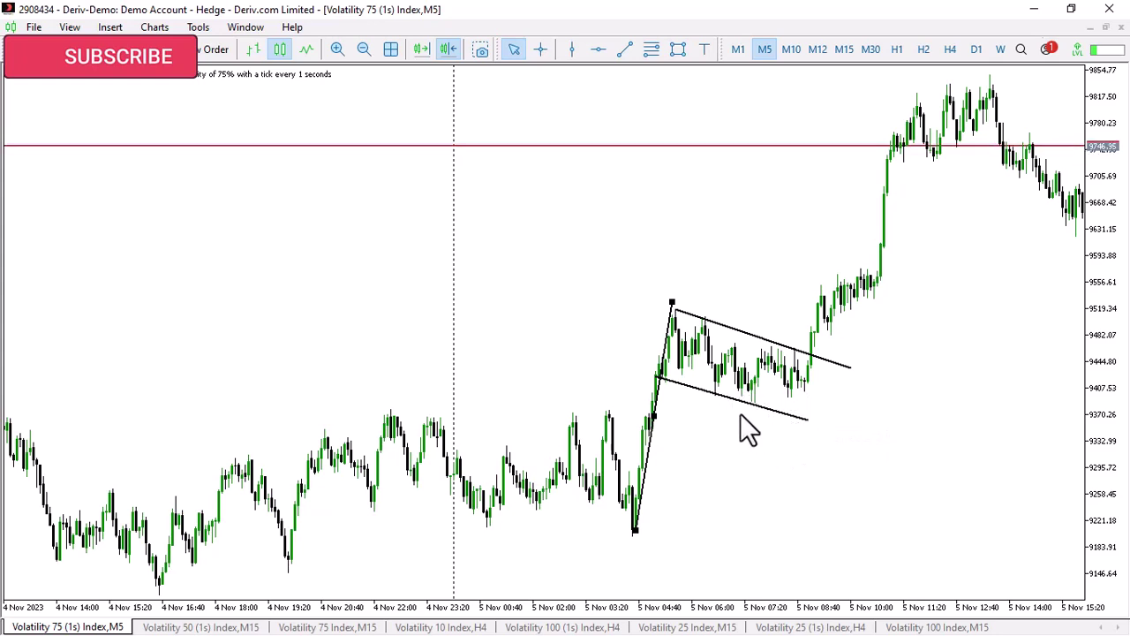
drag(812, 442, 697, 444)
drag(598, 478, 782, 469)
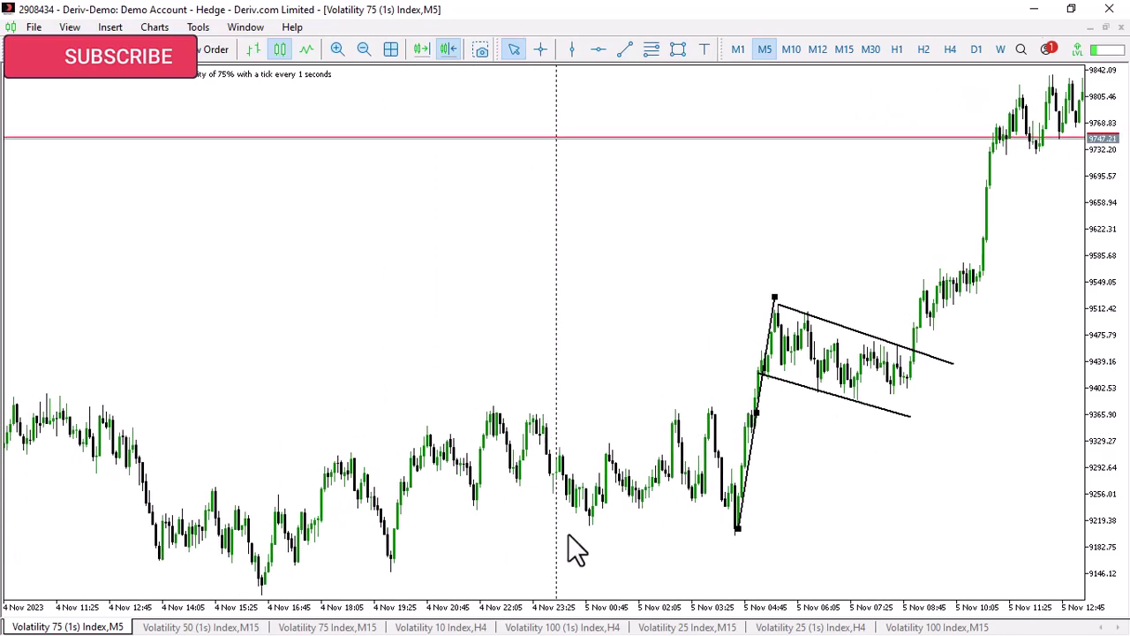
scroll(545, 357, down, 3)
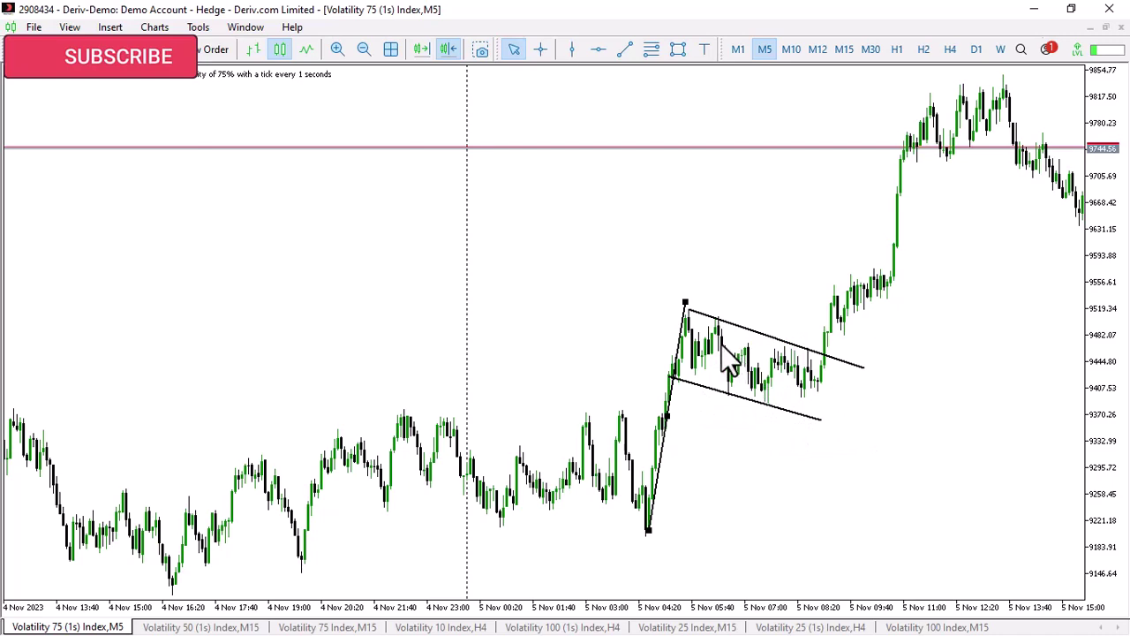
drag(887, 401, 797, 407)
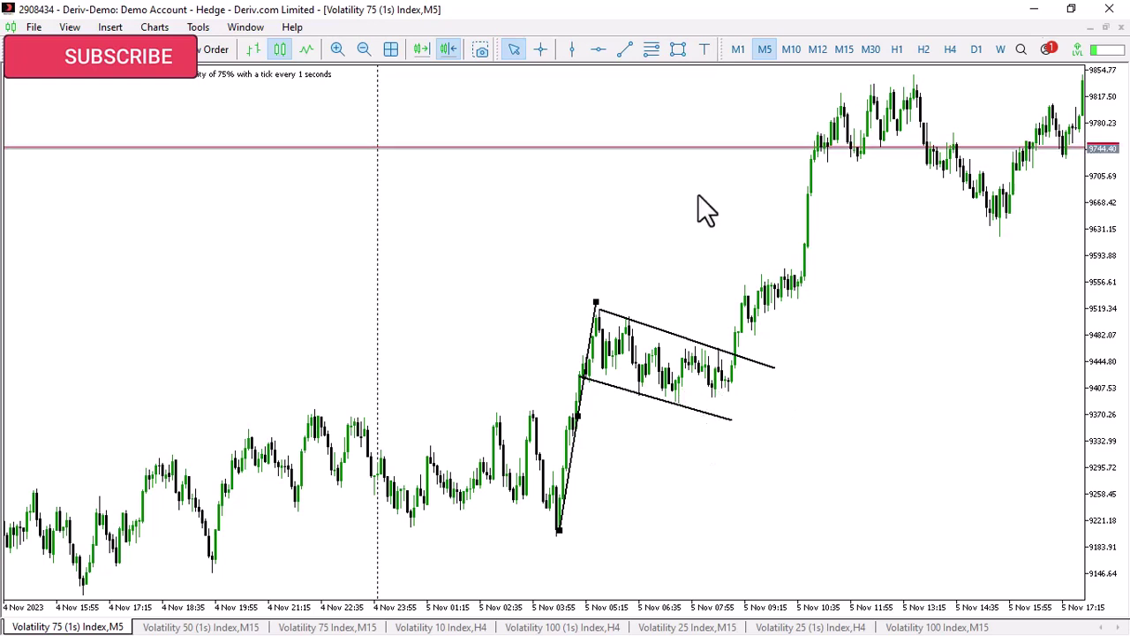
Draw a small yellow rectangle where price touched the flag's lower channel line
click(589, 380)
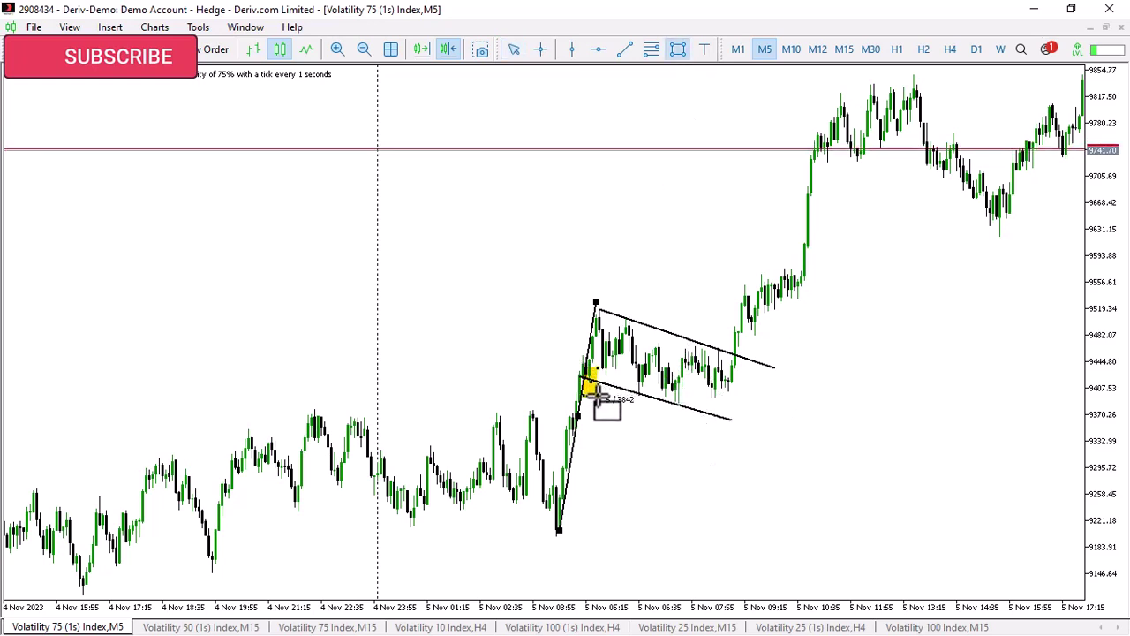
click(677, 50)
drag(623, 393, 685, 411)
click(677, 49)
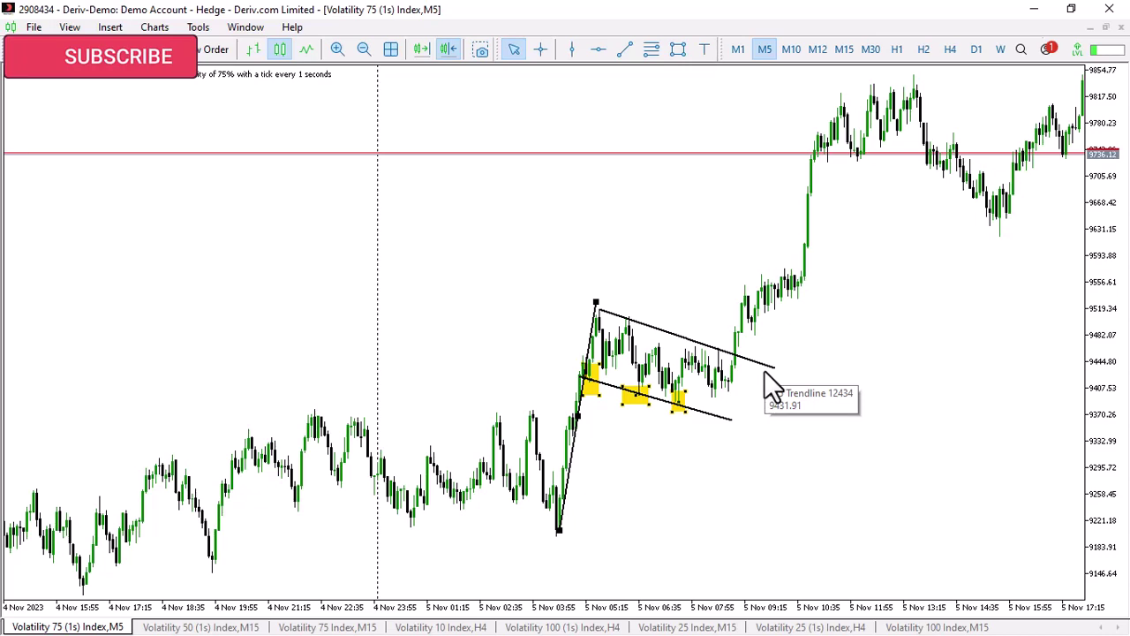
drag(727, 429, 903, 407)
Draw a yellow zone at the flagpole's base low and a long thin one across 9370
click(677, 48)
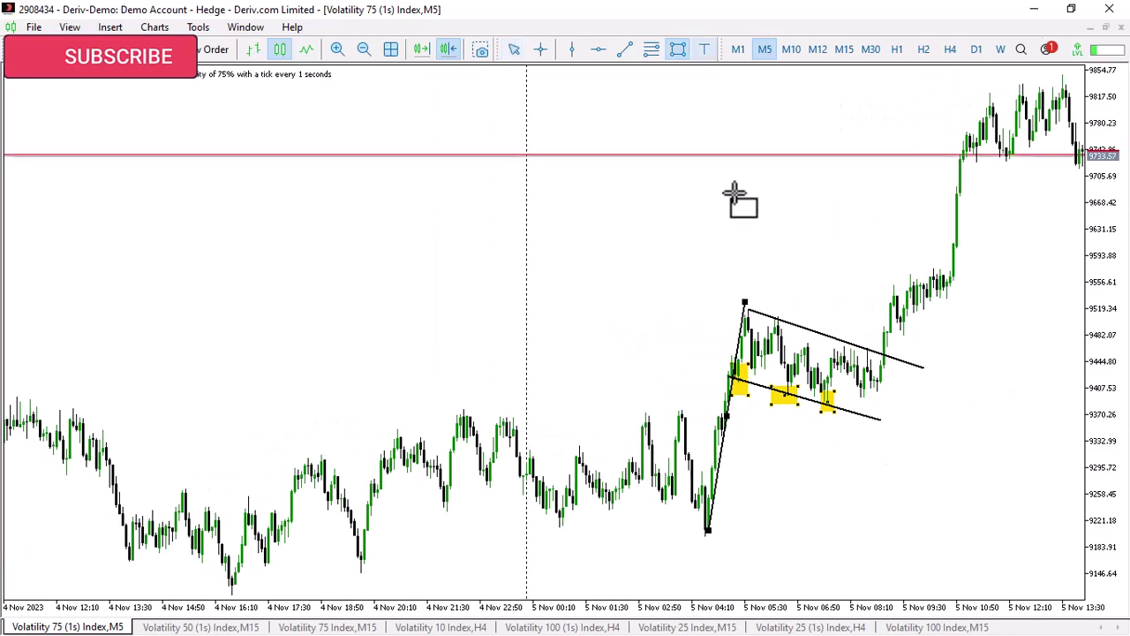
mouse_move(550, 523)
mouse_down()
mouse_move(776, 550)
mouse_move(789, 536)
mouse_move(745, 536)
mouse_up()
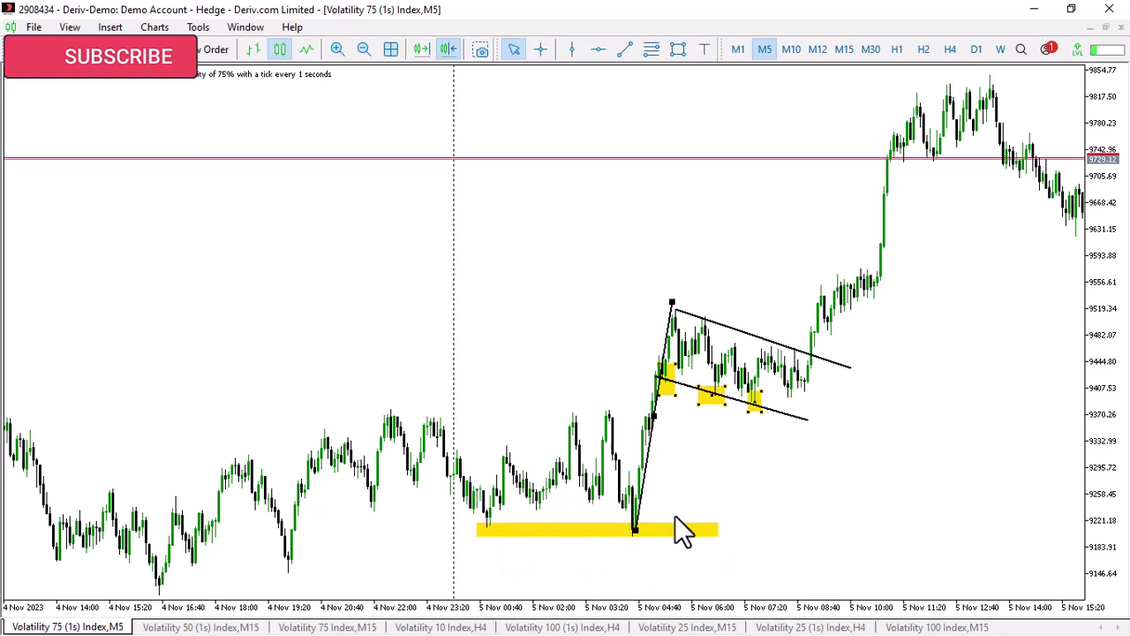
click(677, 49)
mouse_move(371, 412)
mouse_down()
mouse_move(835, 434)
mouse_move(893, 427)
mouse_move(887, 415)
mouse_up()
click(685, 457)
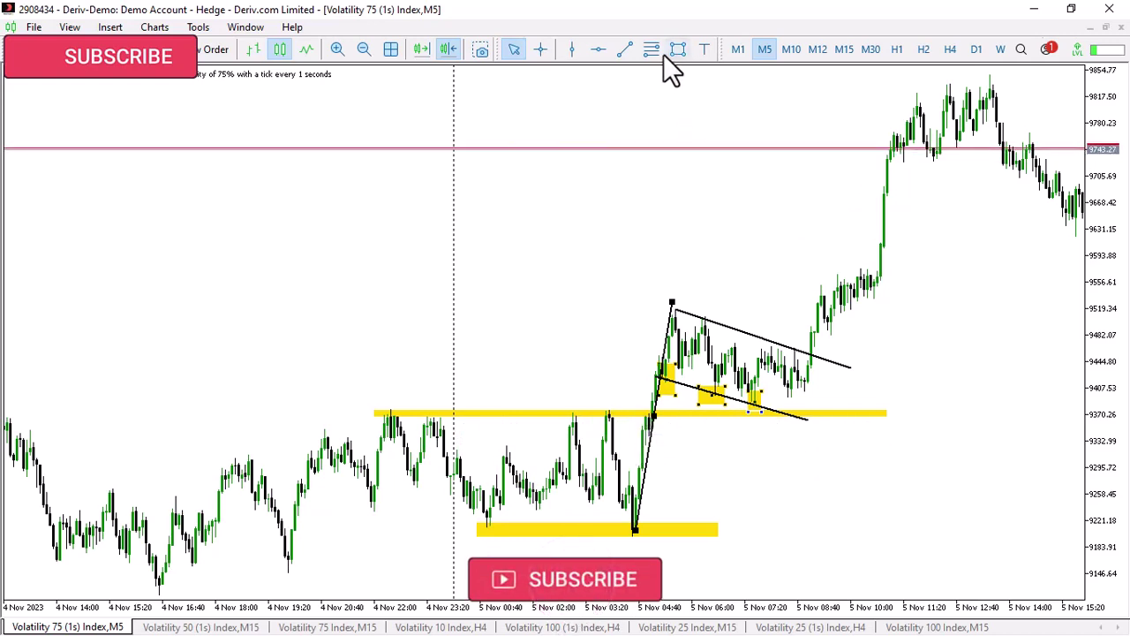
Add a short horizontal line under the flag and shift the flagpole line to the breakout, projecting 9800
click(625, 51)
drag(740, 428, 786, 426)
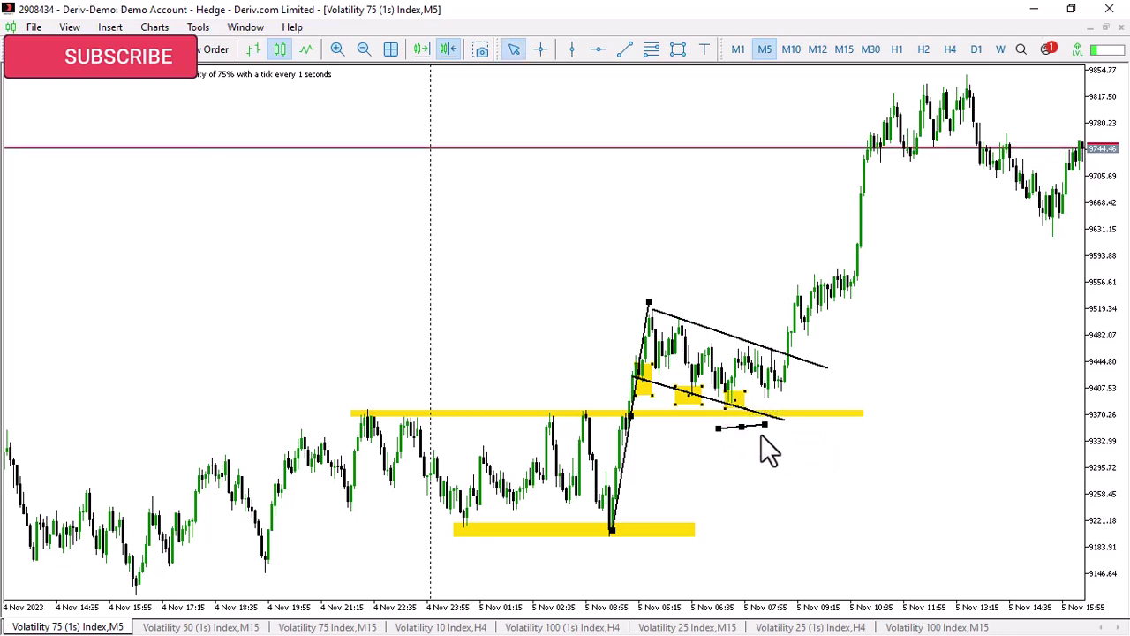
drag(718, 432, 701, 427)
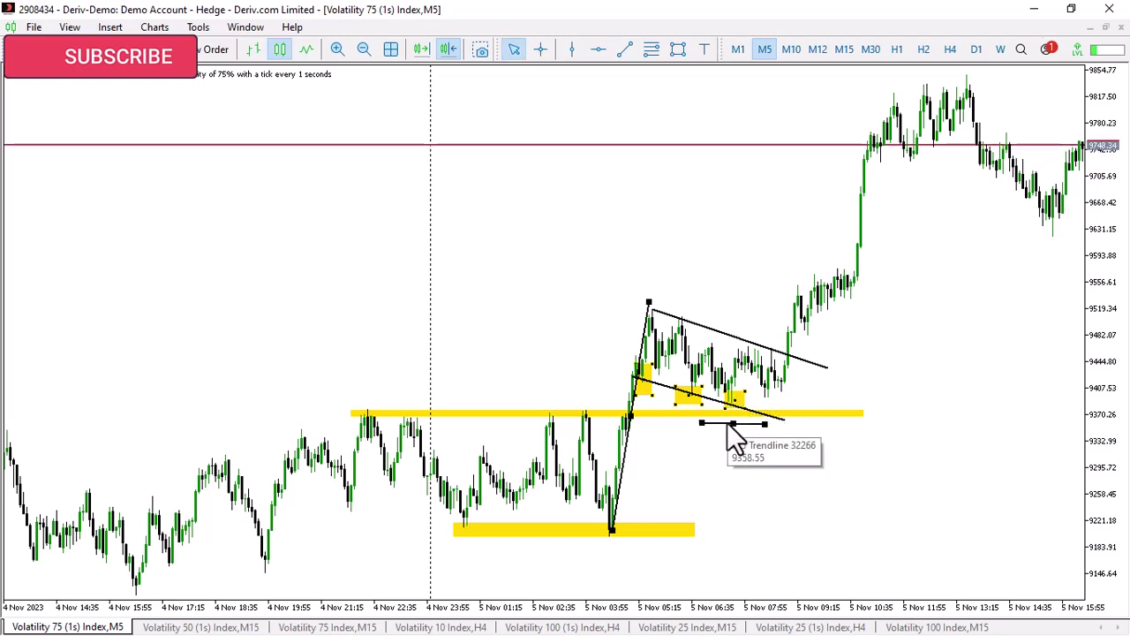
drag(733, 425, 732, 420)
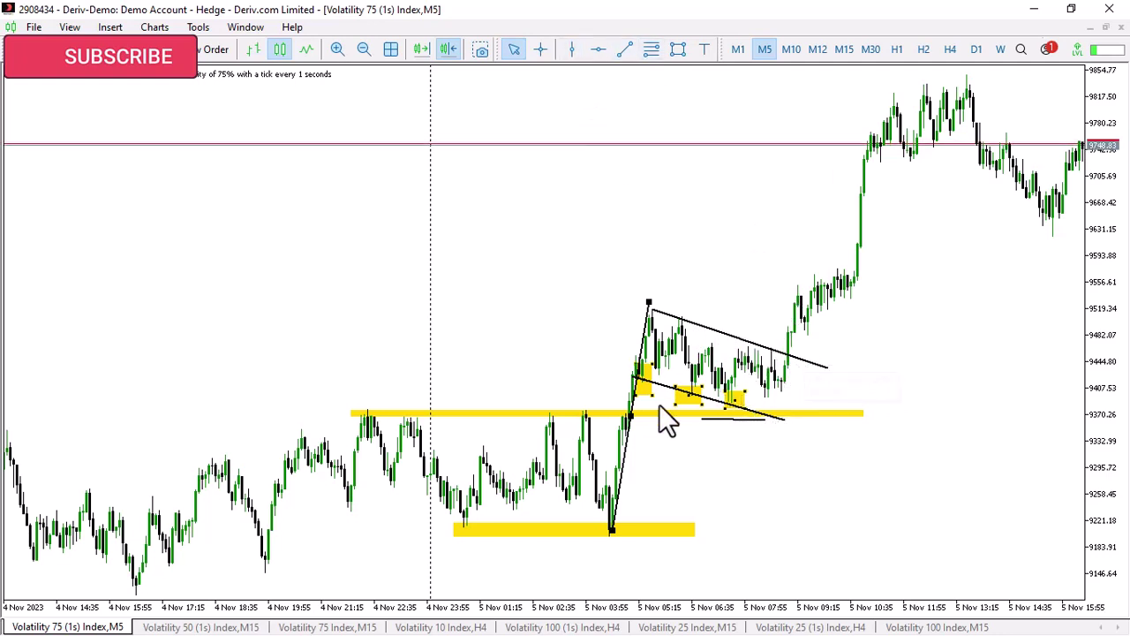
drag(627, 417, 810, 247)
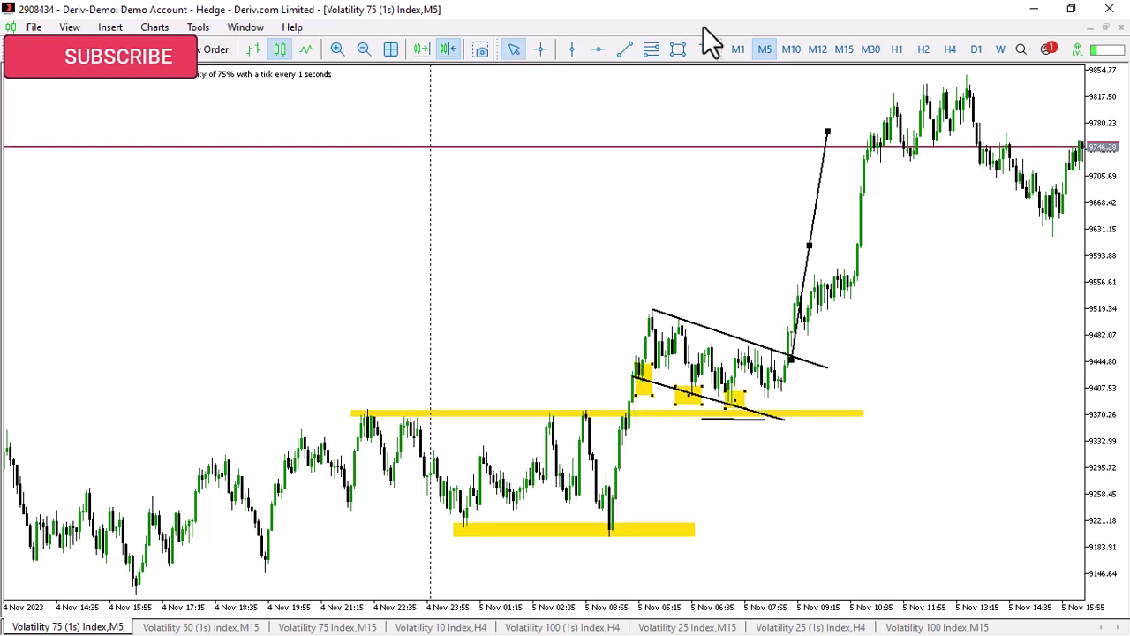
Draw a short line across the breakout and bring the projection's top end down to price
click(624, 49)
drag(764, 320, 847, 366)
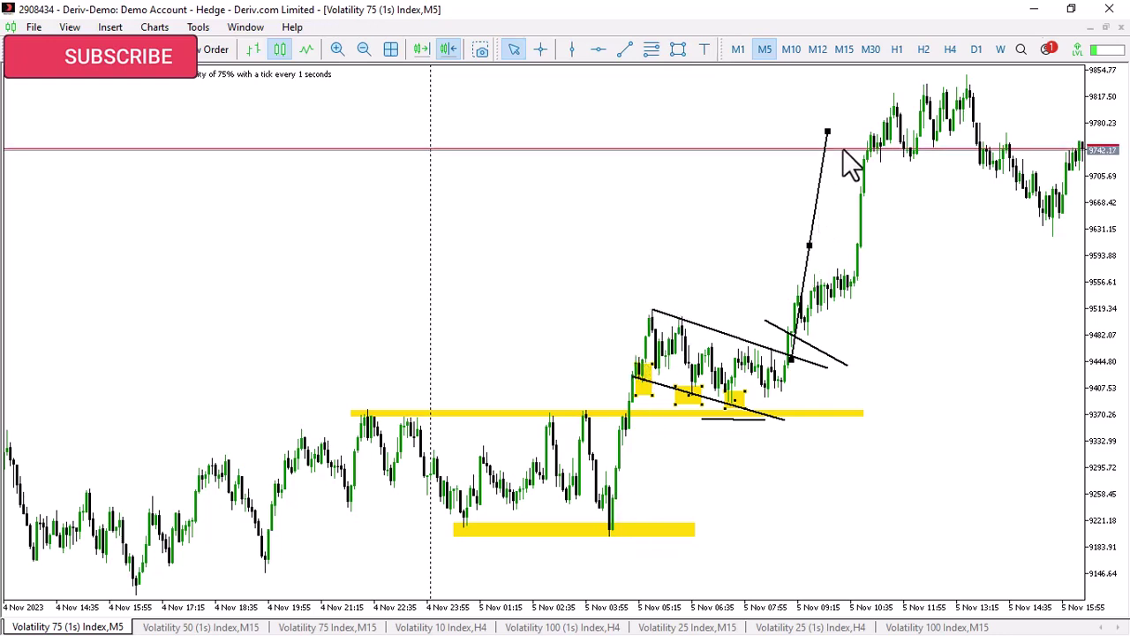
drag(827, 133, 817, 151)
drag(800, 230, 820, 240)
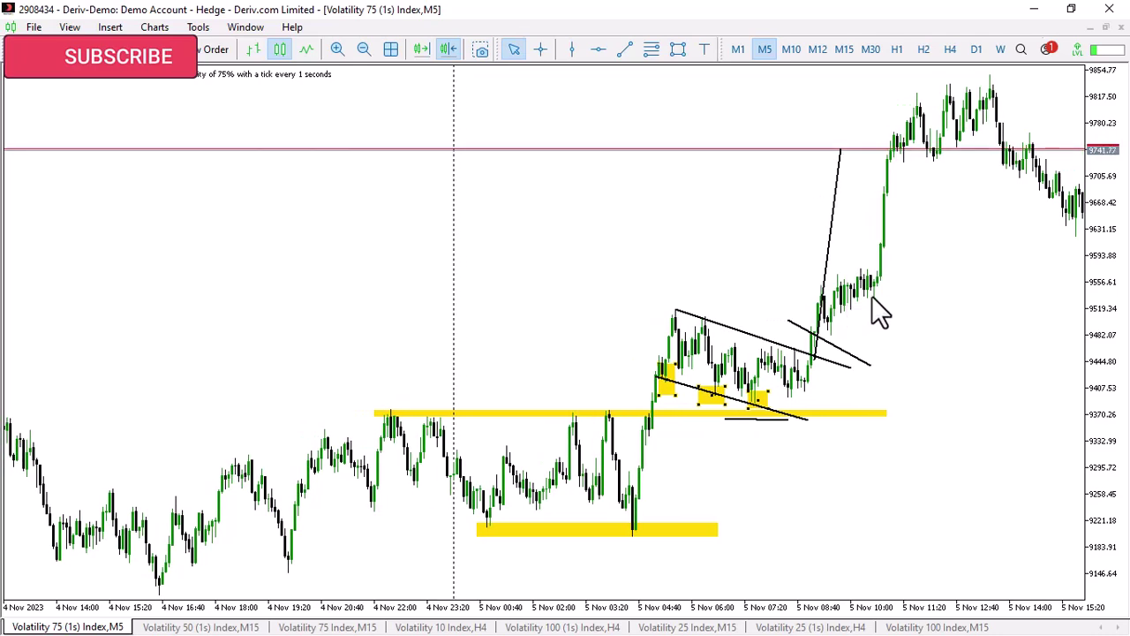
Place a horizontal line at 9734.67 and pan back to earlier candles
click(597, 49)
click(859, 157)
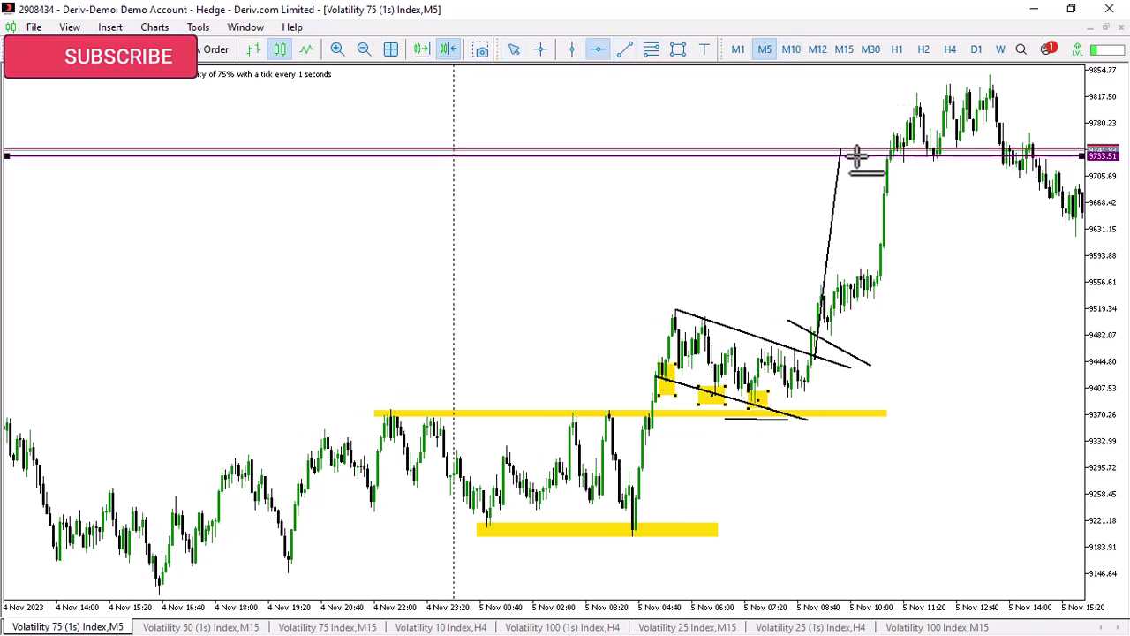
drag(928, 207, 875, 214)
mouse_move(821, 175)
mouse_down()
mouse_move(729, 265)
mouse_move(691, 269)
mouse_up()
drag(840, 282, 716, 290)
drag(640, 315, 960, 283)
drag(328, 399, 1038, 319)
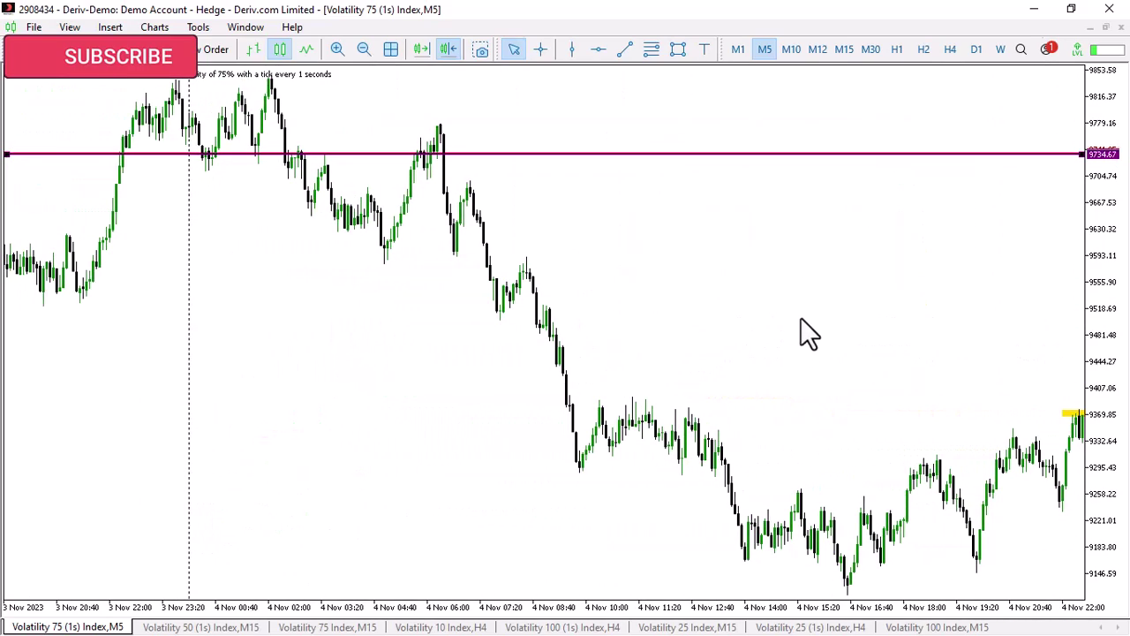
drag(859, 324, 822, 386)
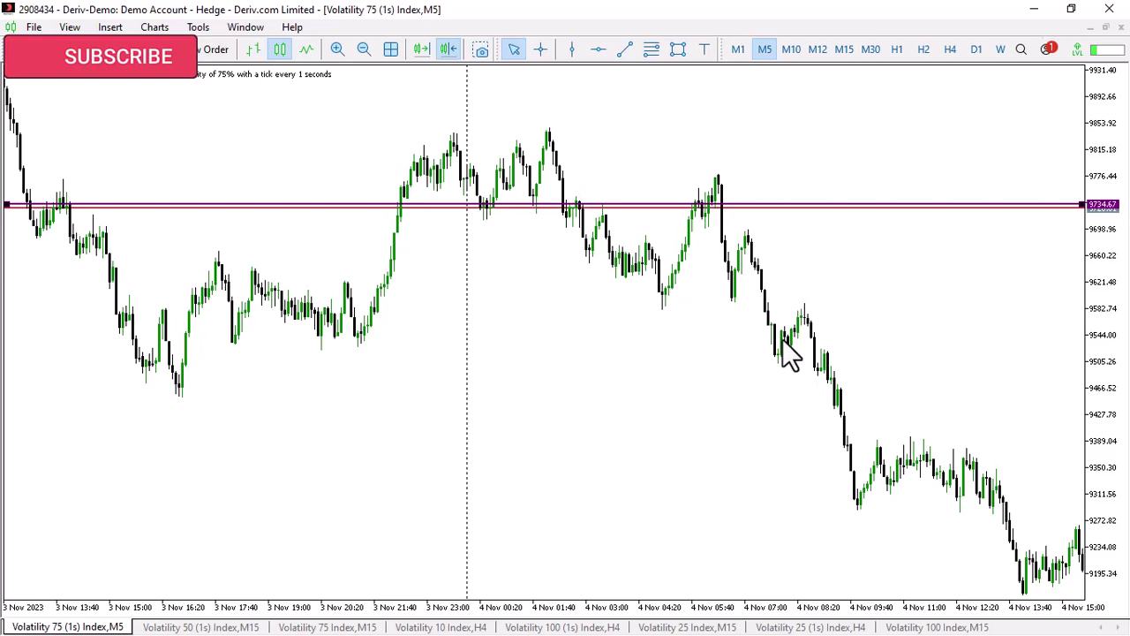
Draw two parallel descending trend lines outlining the falling flag on the 3 Nov pullback
scroll(247, 454, up, 5)
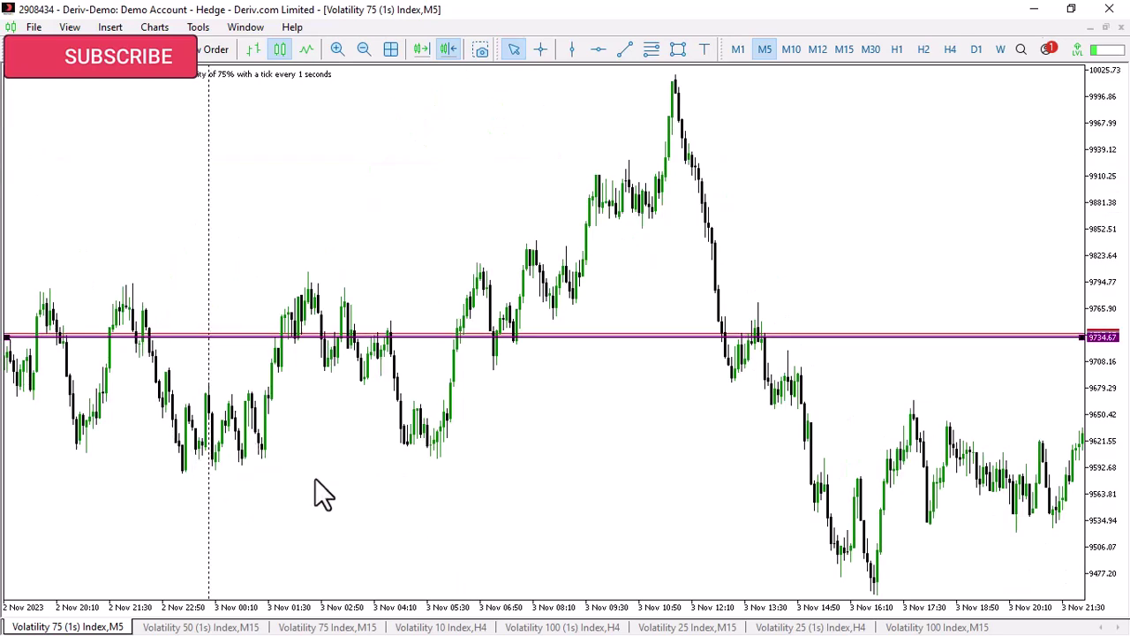
click(625, 50)
mouse_move(308, 272)
mouse_down()
mouse_move(462, 302)
mouse_move(487, 447)
mouse_up()
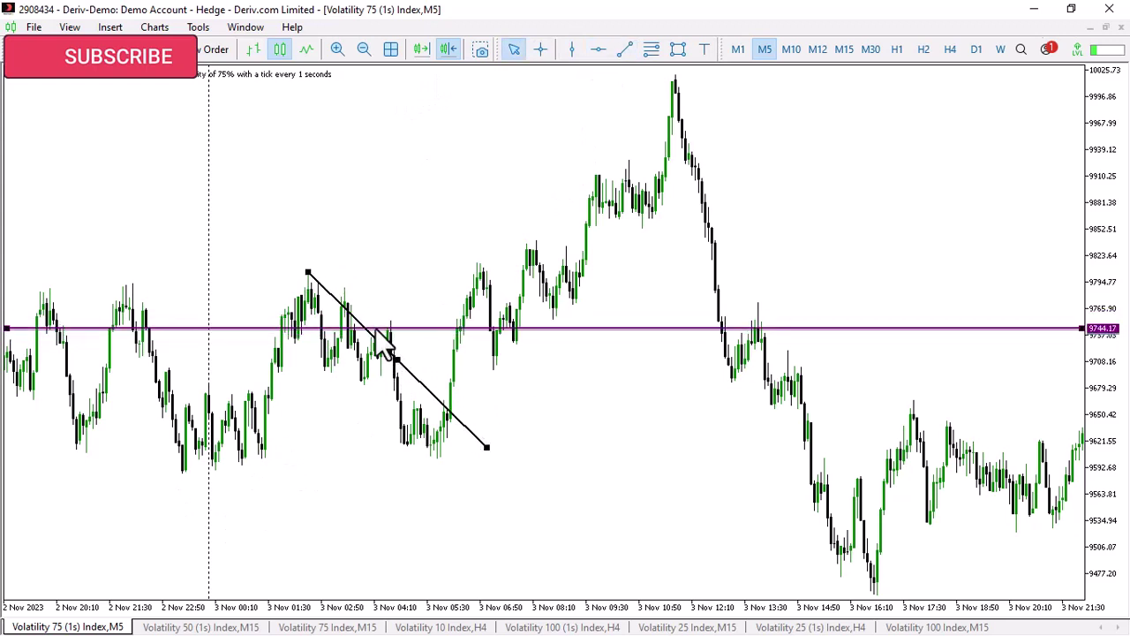
drag(397, 362, 389, 338)
click(625, 50)
drag(283, 329, 440, 483)
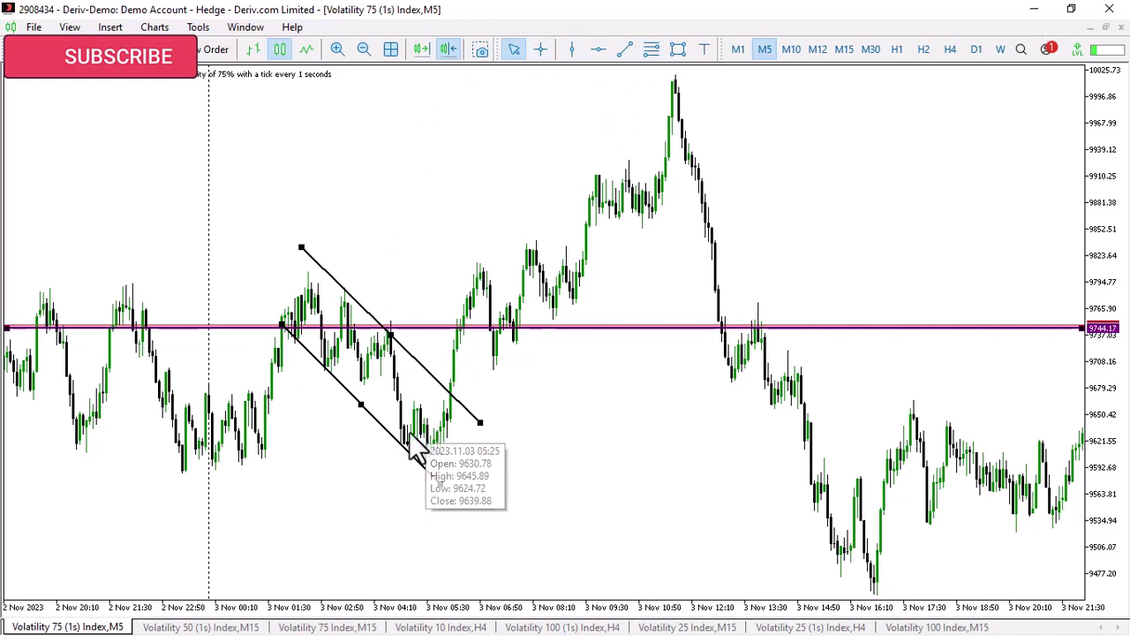
drag(281, 327, 274, 338)
drag(440, 483, 450, 473)
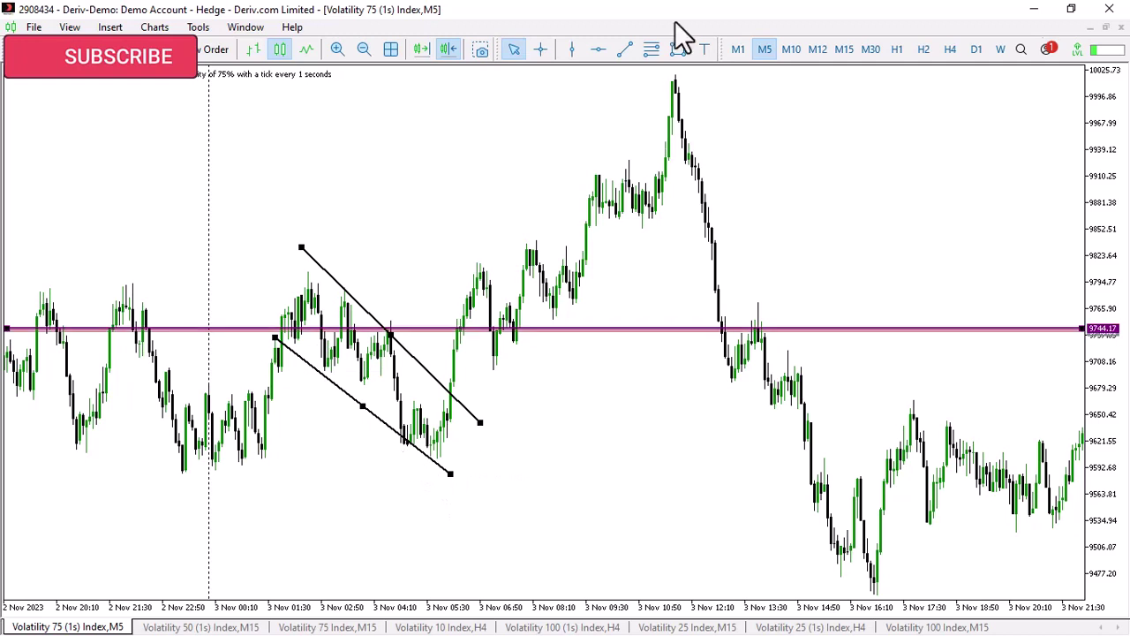
click(677, 49)
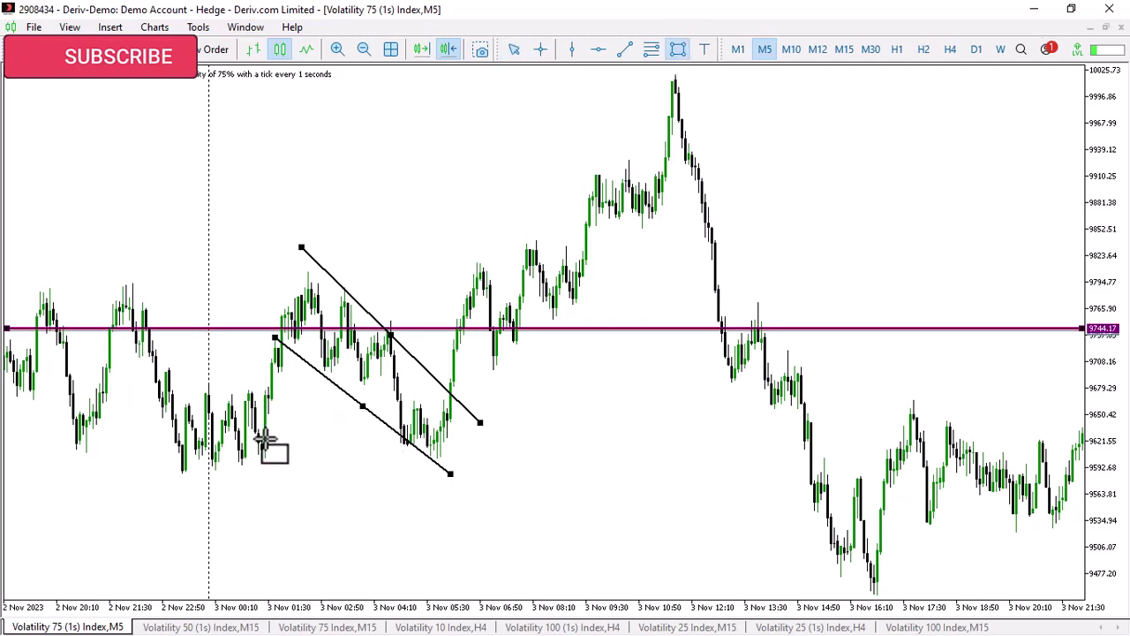
Mark a yellow zone at the flag's lows and a horizontal support level at 9597.15
drag(262, 439, 486, 457)
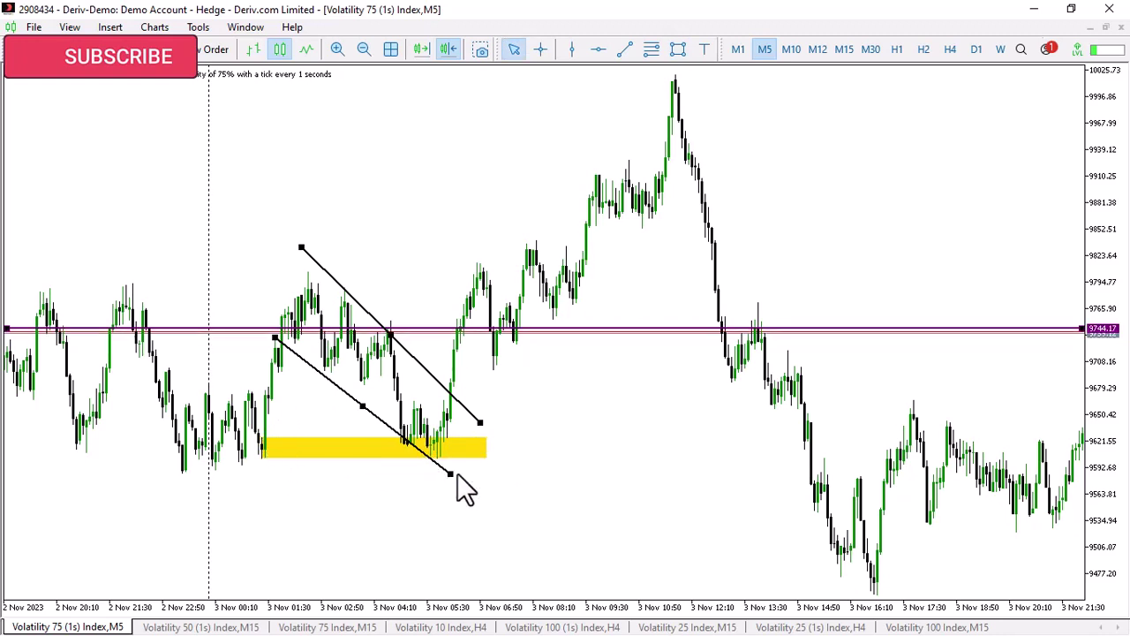
click(597, 48)
click(462, 462)
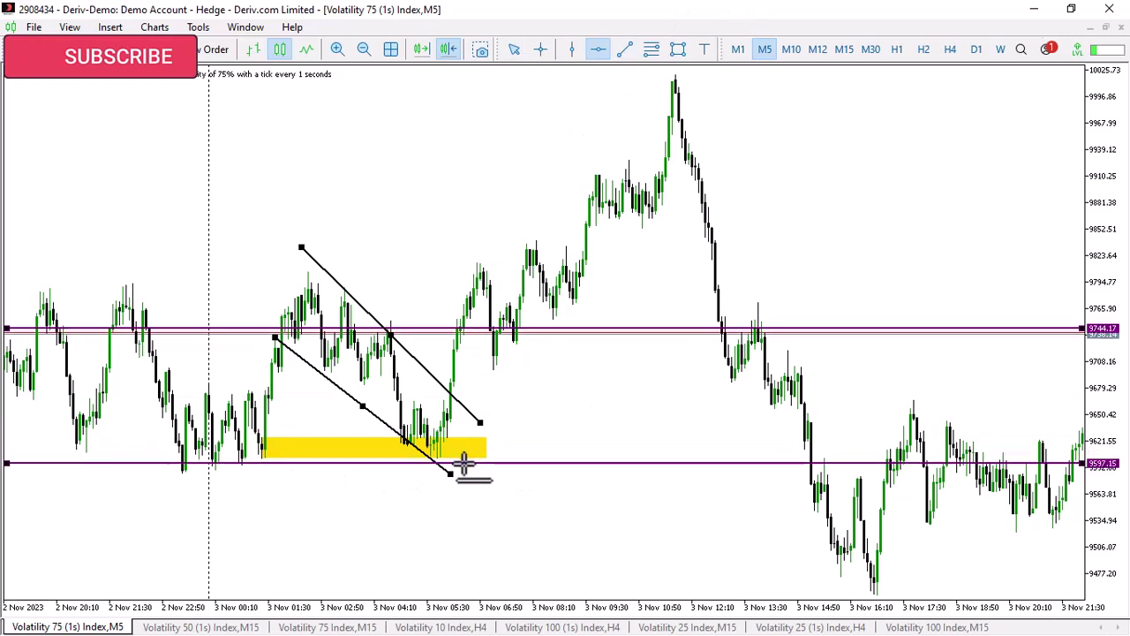
Draw the breakout projection line and cap it with a horizontal level at 9875.87
click(624, 48)
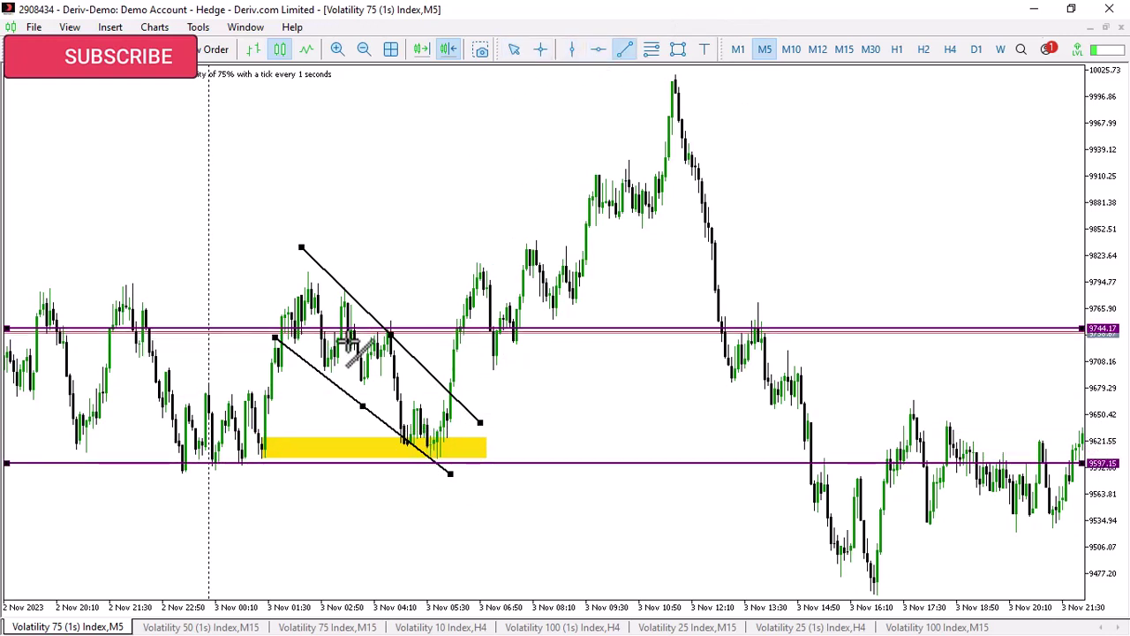
drag(462, 434, 504, 233)
drag(489, 332, 477, 295)
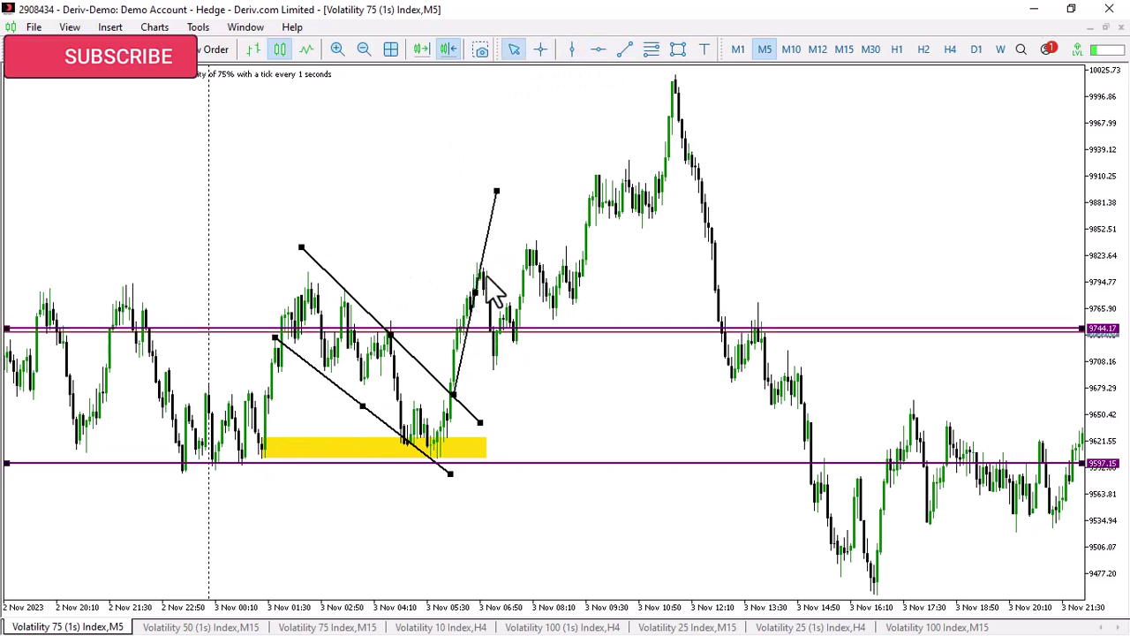
click(598, 48)
click(574, 209)
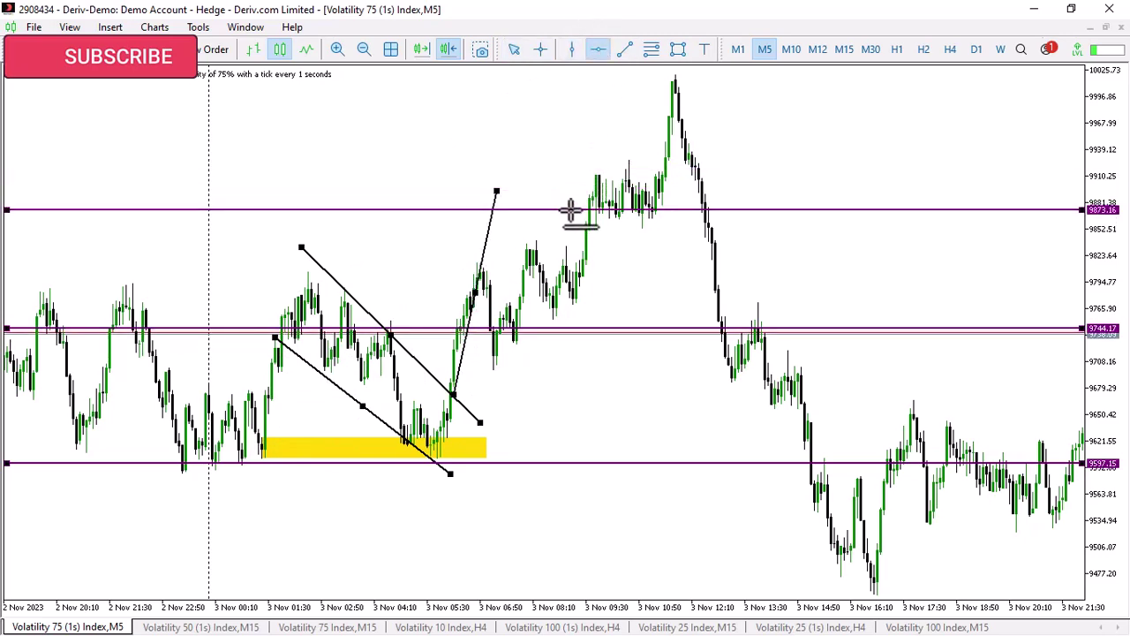
scroll(688, 170, down, 10)
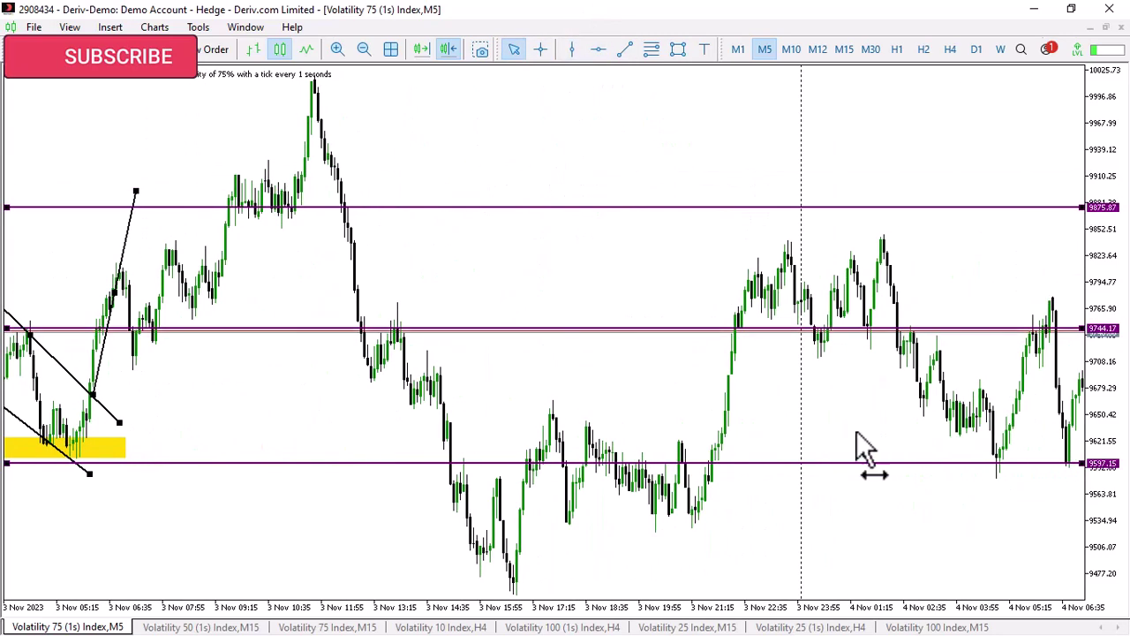
Scroll and pan the chart forward to bring the 6–7 November swings into view
scroll(551, 421, down, 15)
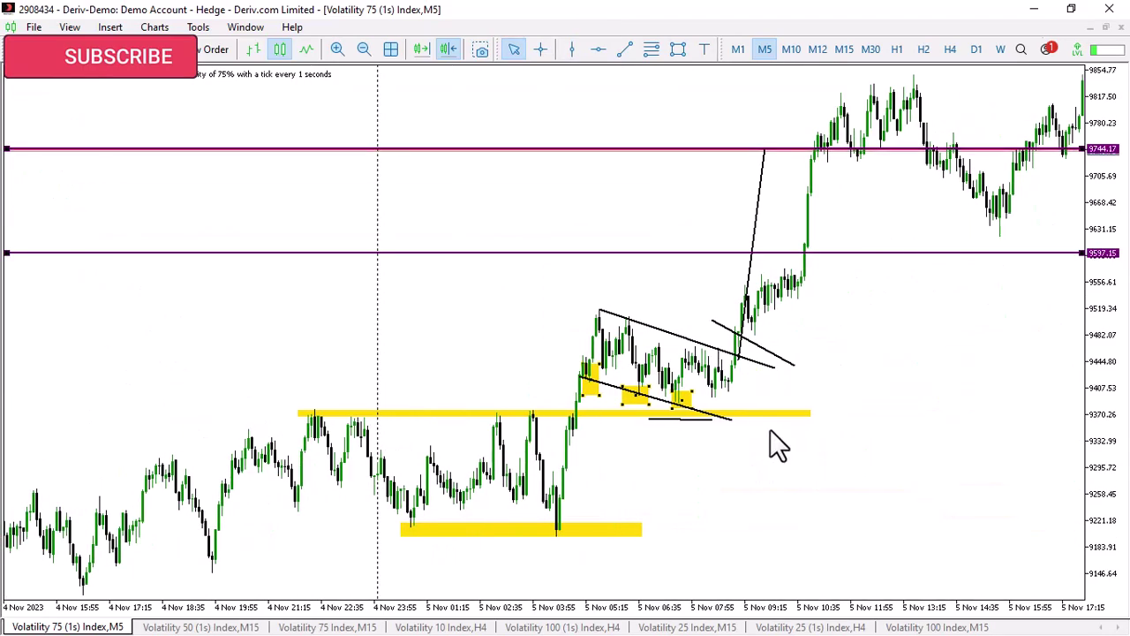
scroll(479, 416, down, 15)
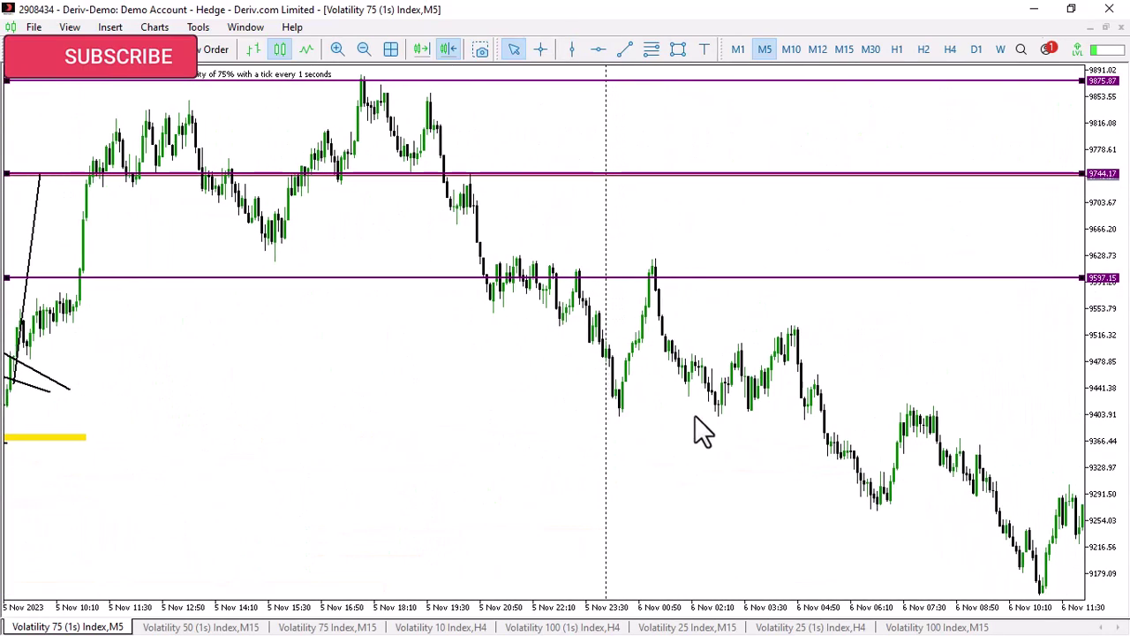
drag(657, 405, 681, 353)
scroll(691, 367, down, 15)
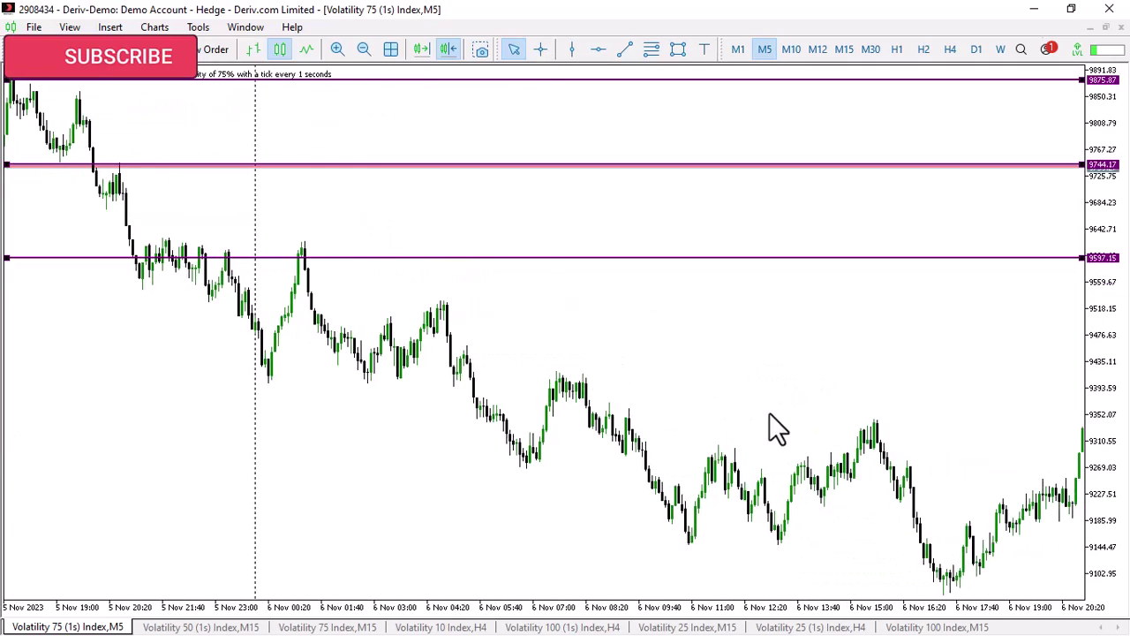
drag(592, 360, 532, 361)
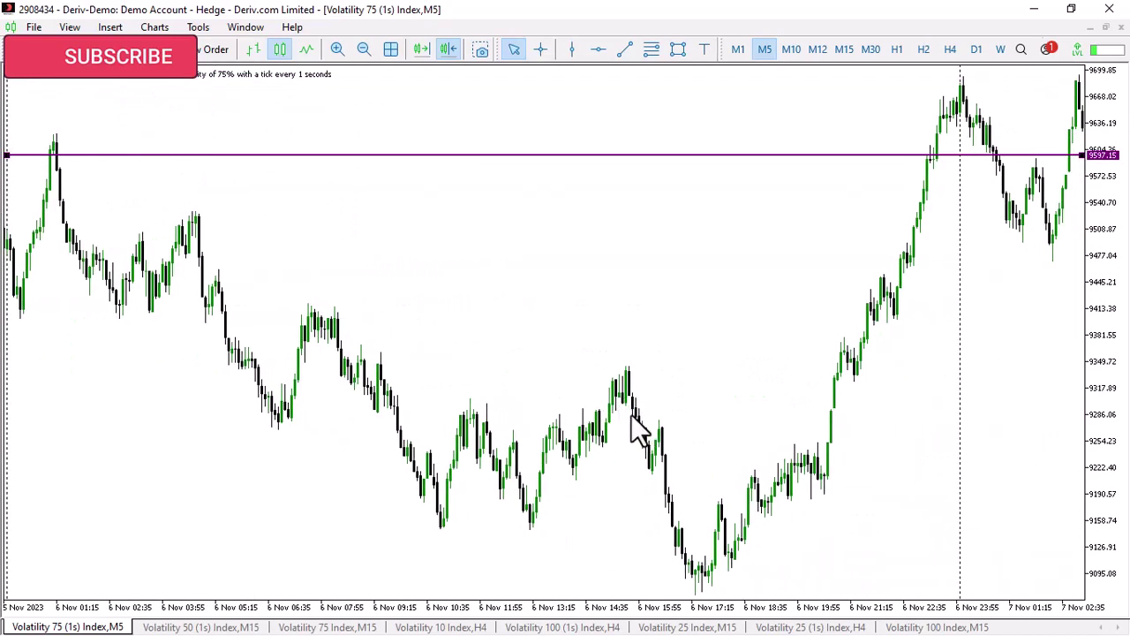
scroll(697, 141, up, 3)
Draw a falling line on the 6 Nov highs, a rising midday line, and a drop to 9094
click(625, 50)
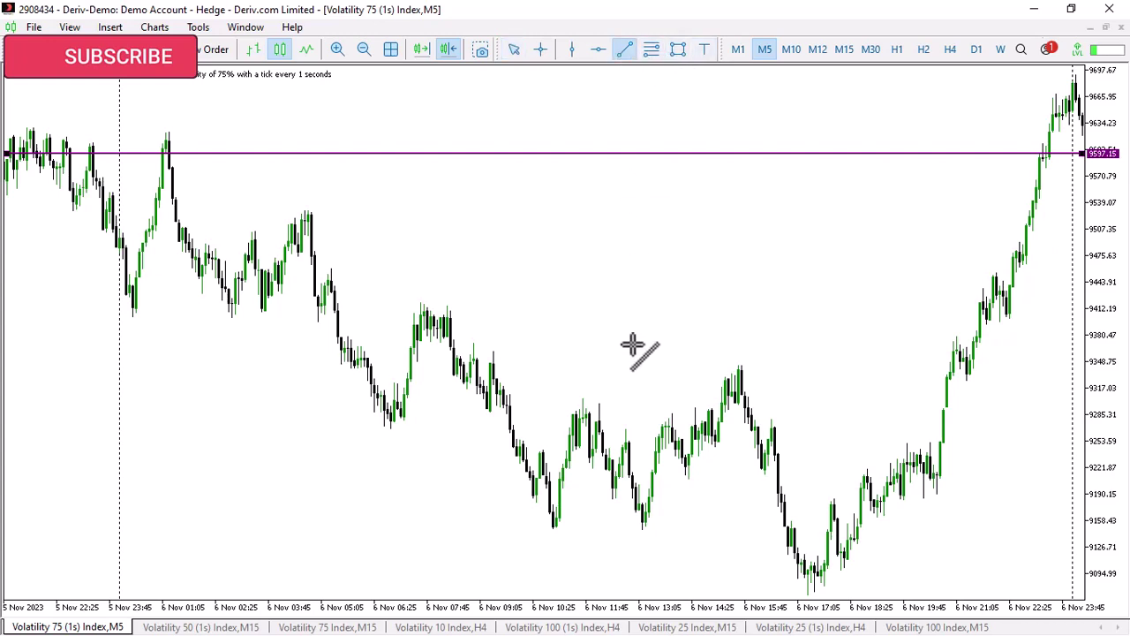
drag(181, 130, 510, 339)
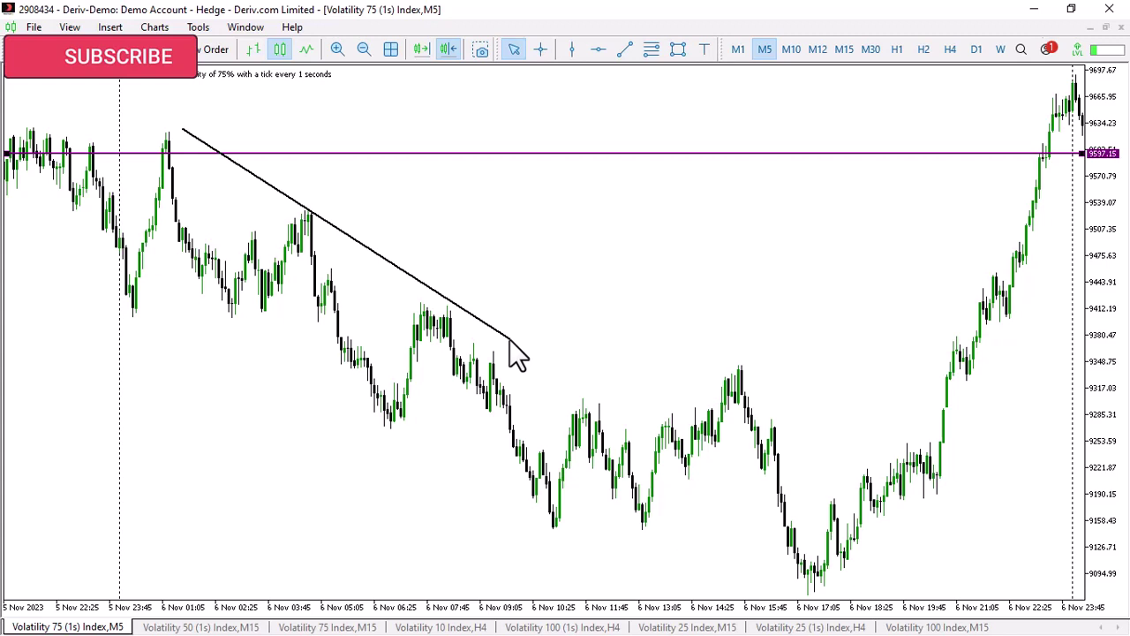
click(624, 49)
drag(507, 426, 791, 358)
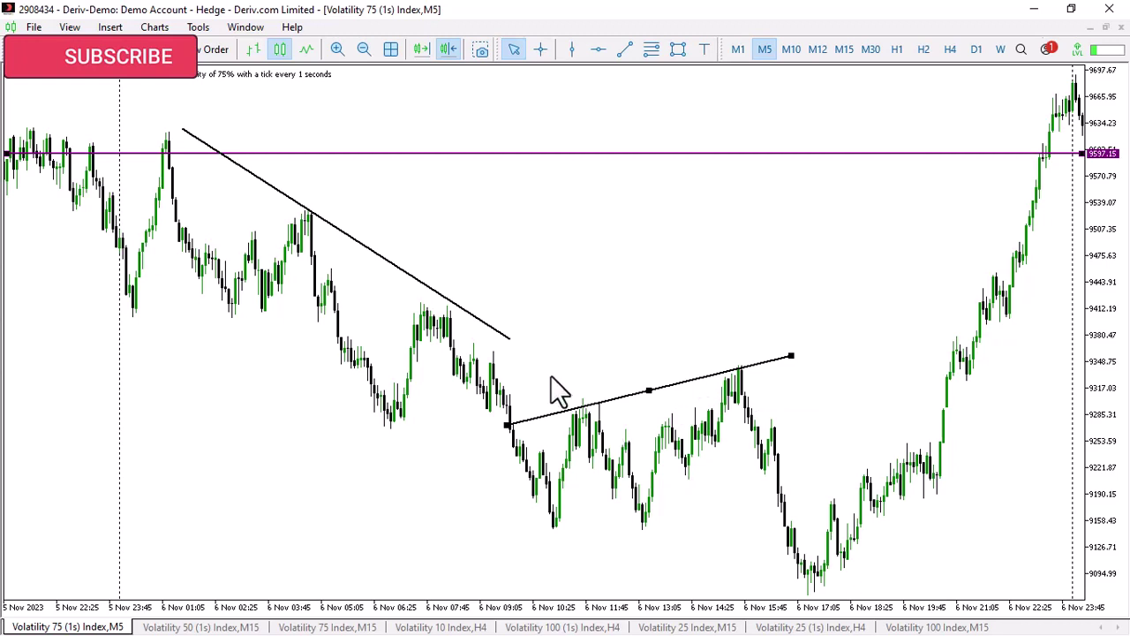
click(624, 49)
drag(451, 307, 555, 539)
drag(509, 437, 784, 476)
drag(868, 441, 784, 376)
drag(793, 432, 292, 391)
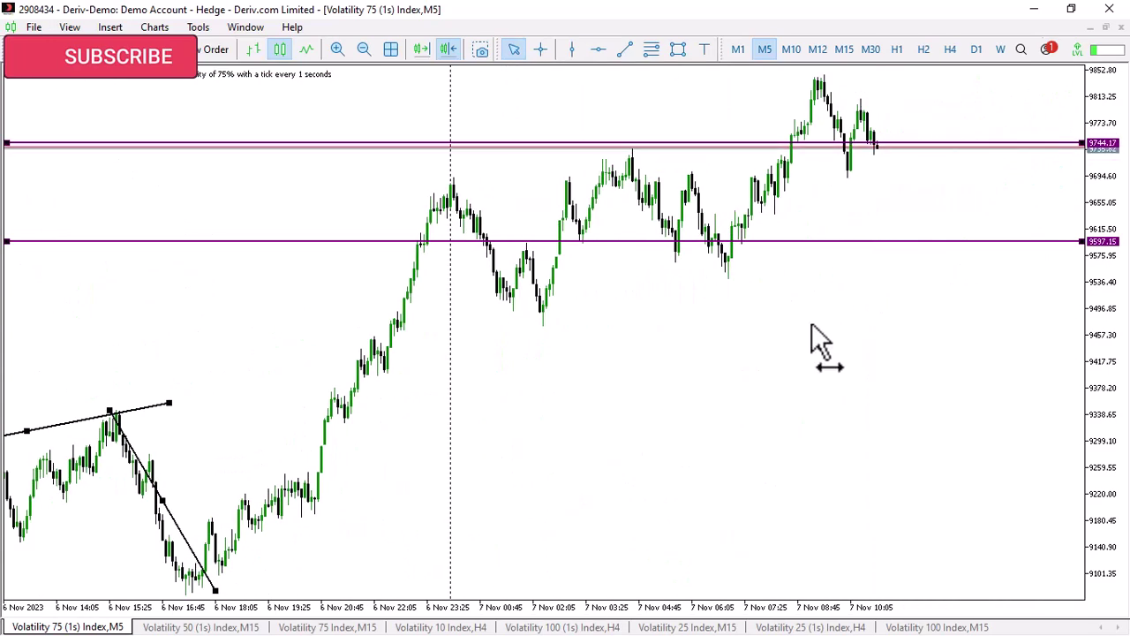
drag(812, 344, 887, 349)
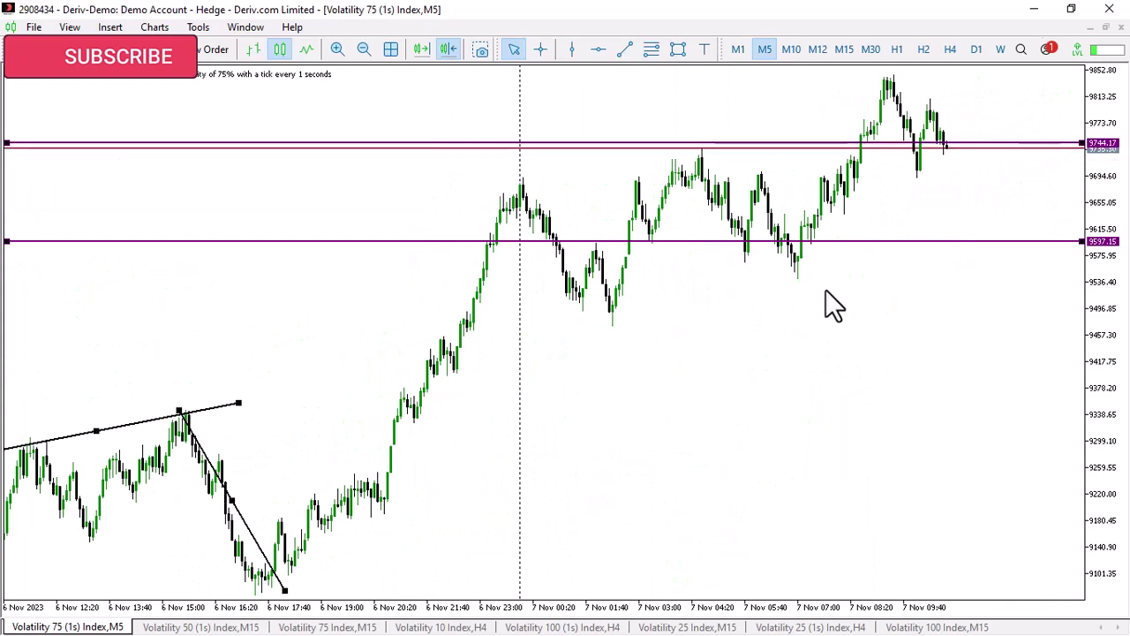
Draw the 7 November flagpole up from the low and the flag's sloping lower boundary
click(624, 49)
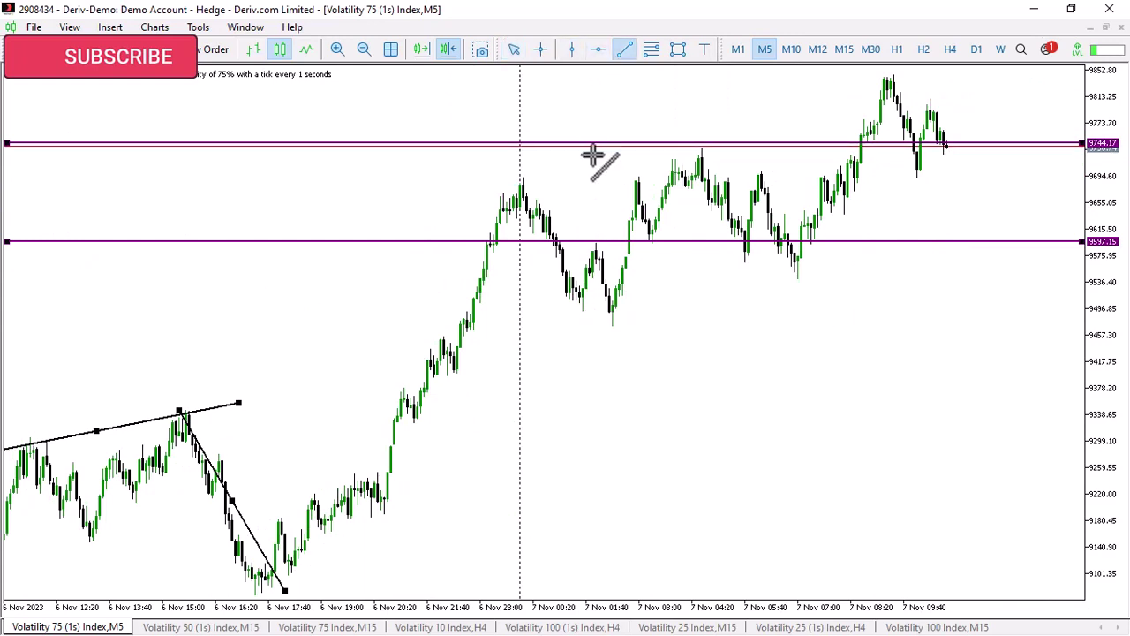
drag(603, 333, 641, 151)
click(625, 49)
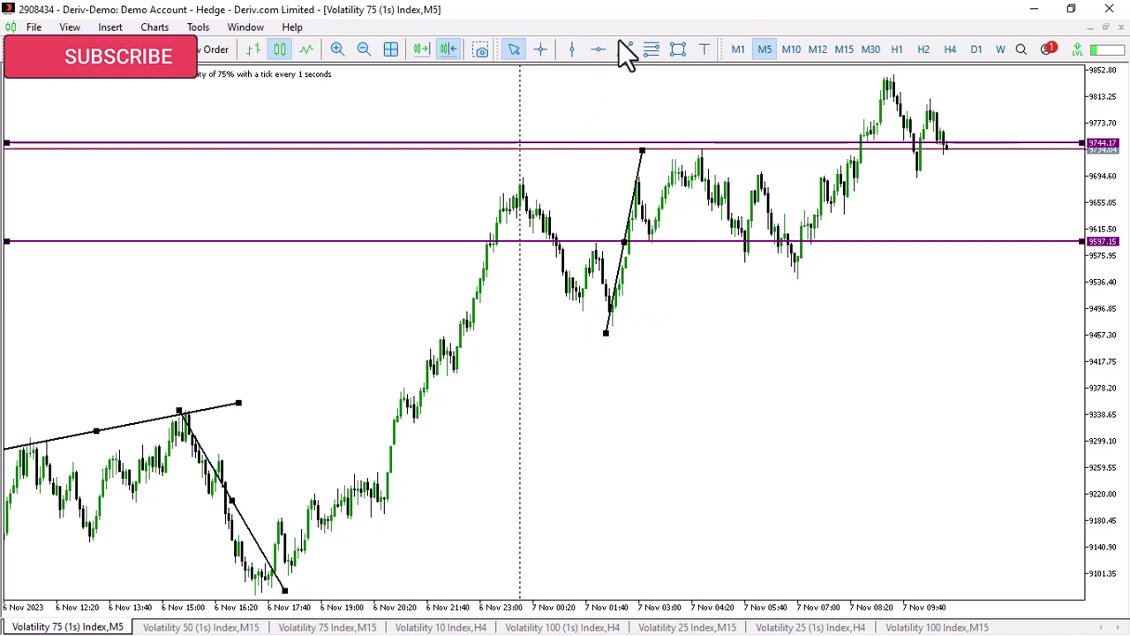
drag(627, 237, 866, 301)
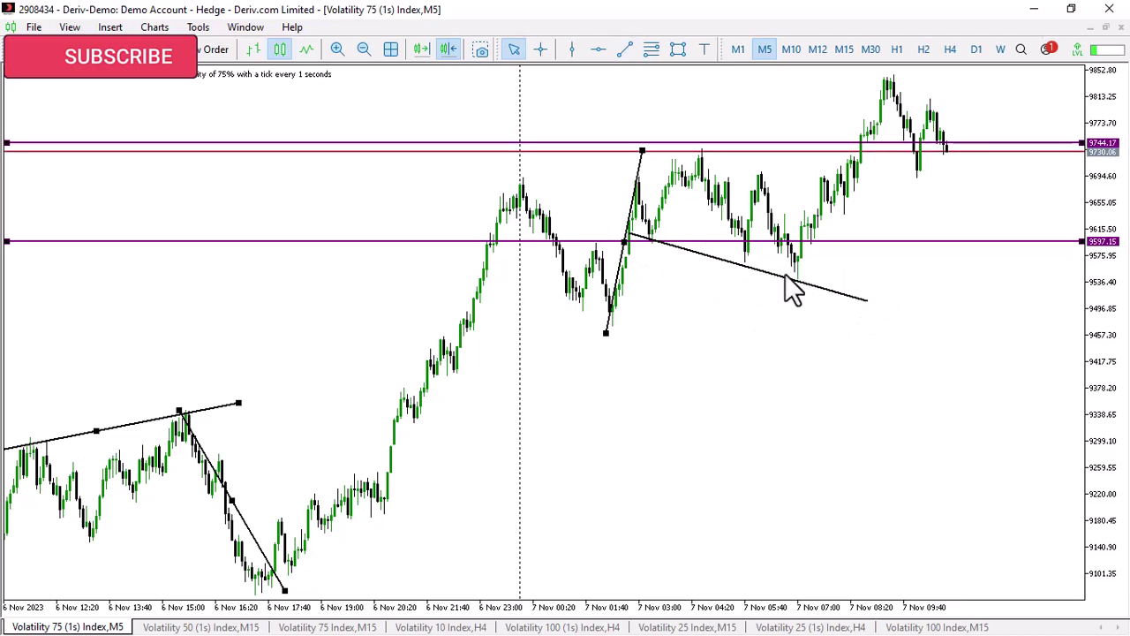
drag(637, 377, 659, 405)
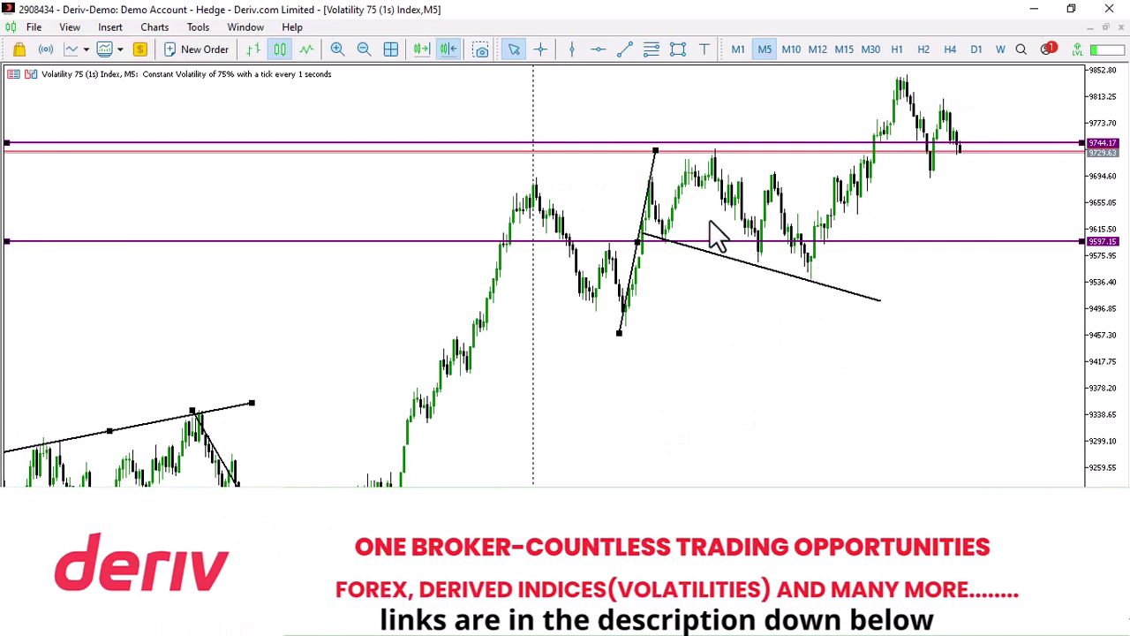
Draw the breakout projection from the flag's low, then pan back to 4–6 November history
click(624, 49)
drag(821, 281, 850, 85)
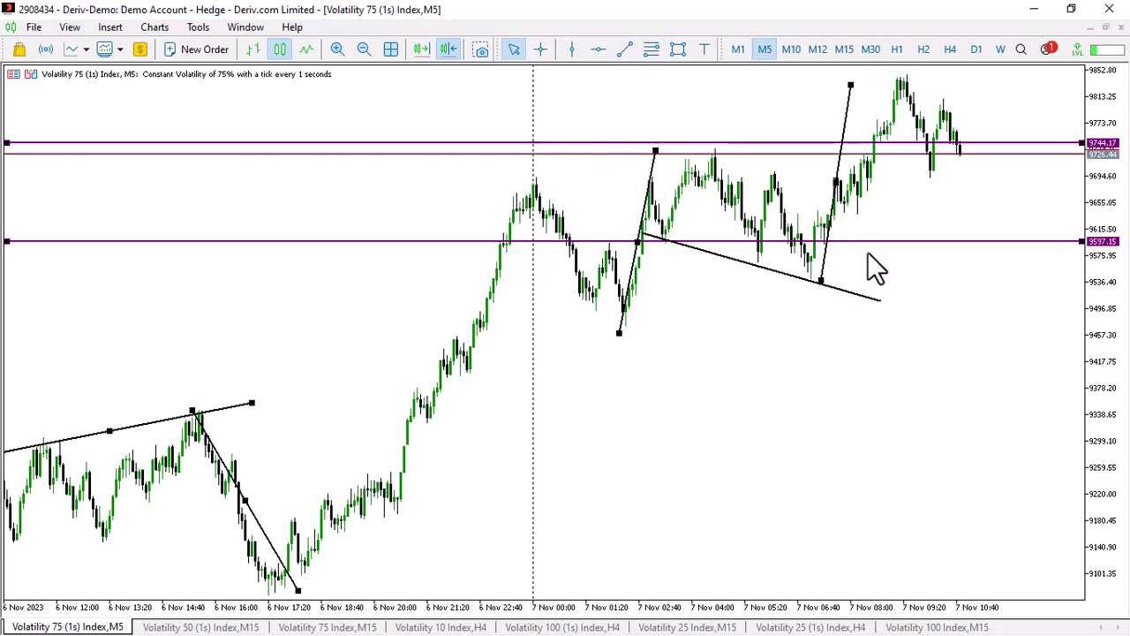
drag(643, 332, 997, 310)
drag(527, 302, 1074, 247)
drag(534, 342, 896, 313)
drag(425, 389, 841, 404)
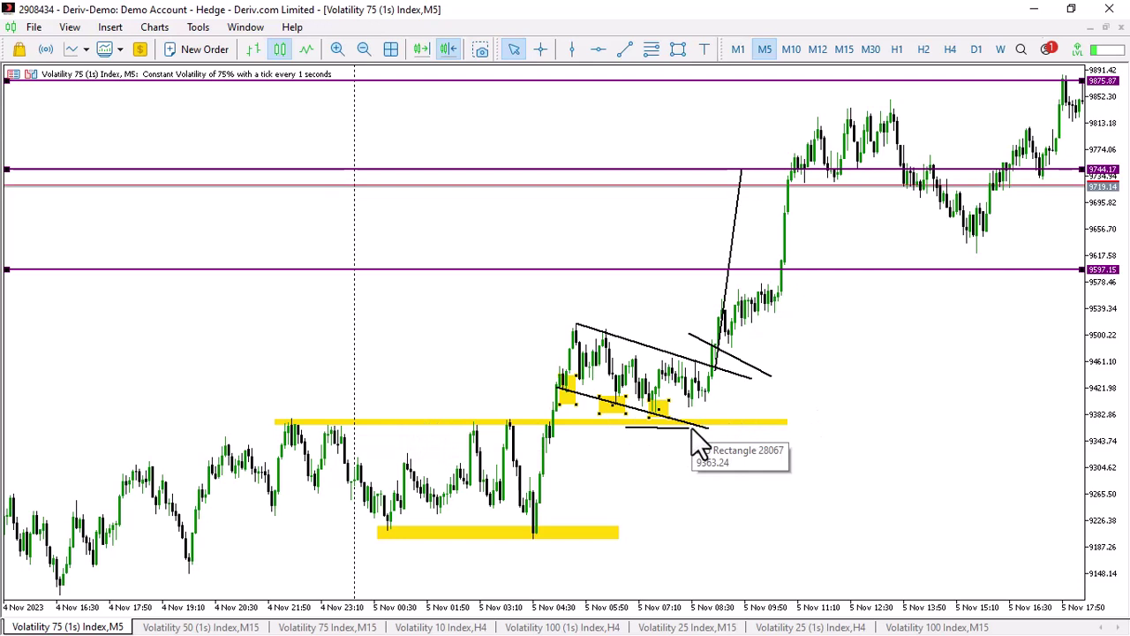
Draw yellow rectangle zones at the flag's top and at the breakout point, nudging a small zone left
click(678, 50)
drag(559, 311, 605, 331)
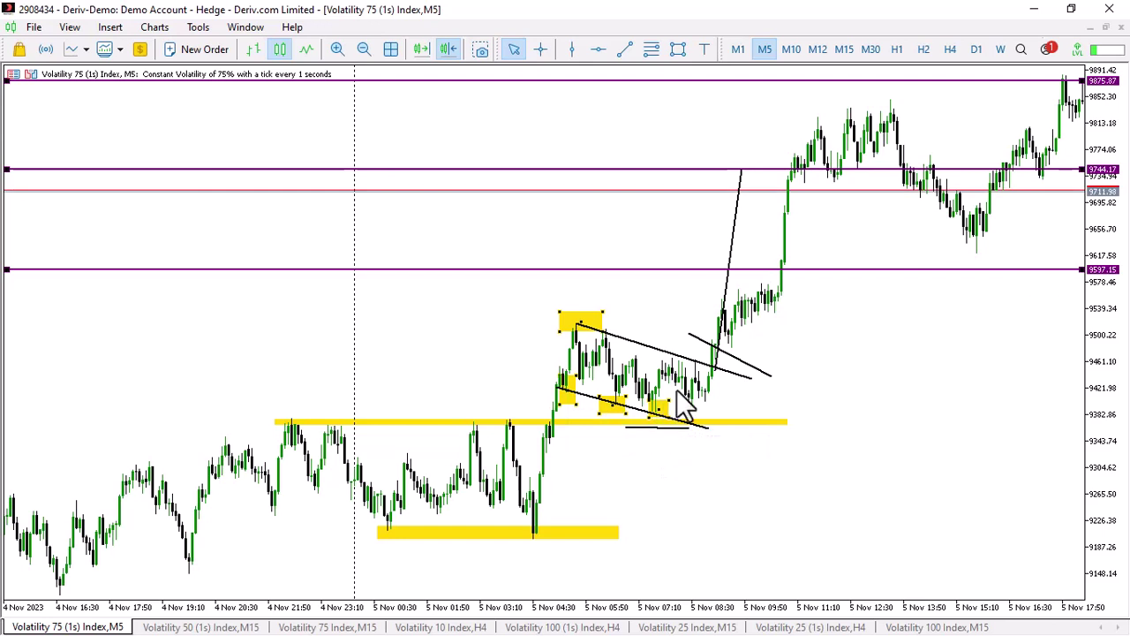
click(677, 50)
drag(698, 354, 757, 377)
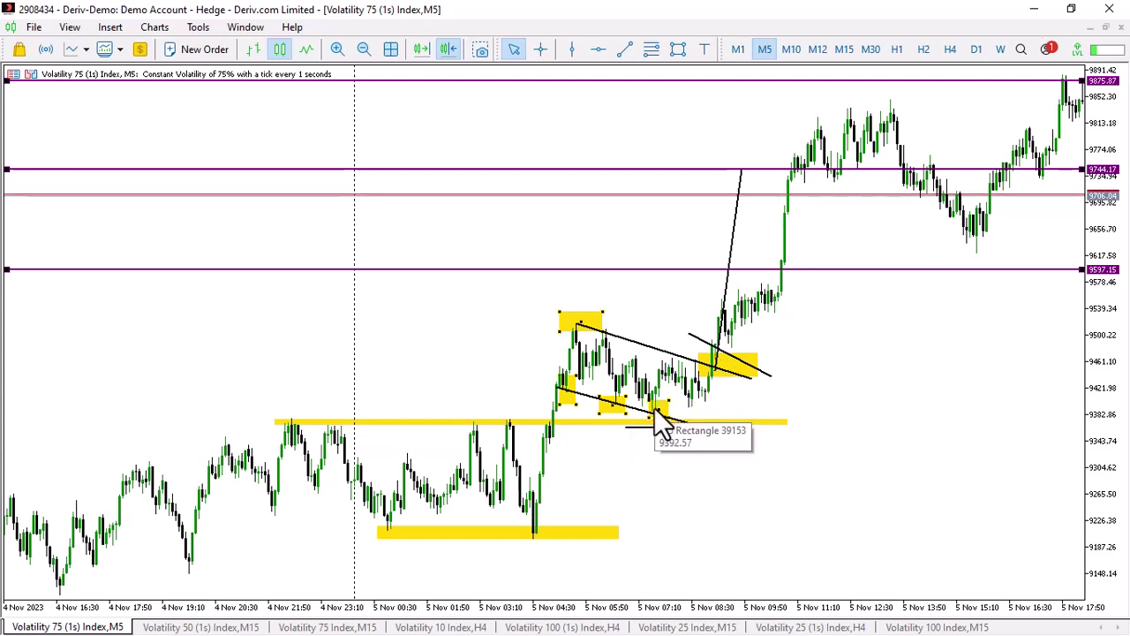
drag(653, 413, 654, 411)
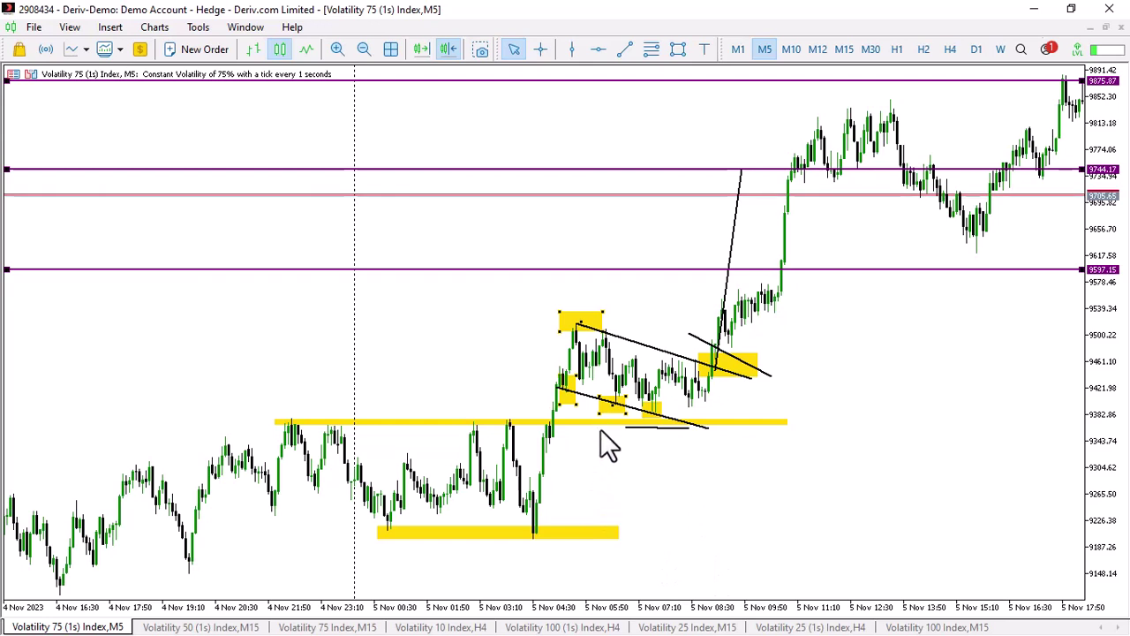
Add a thin yellow zone under the flag and select the long yellow support band
click(677, 50)
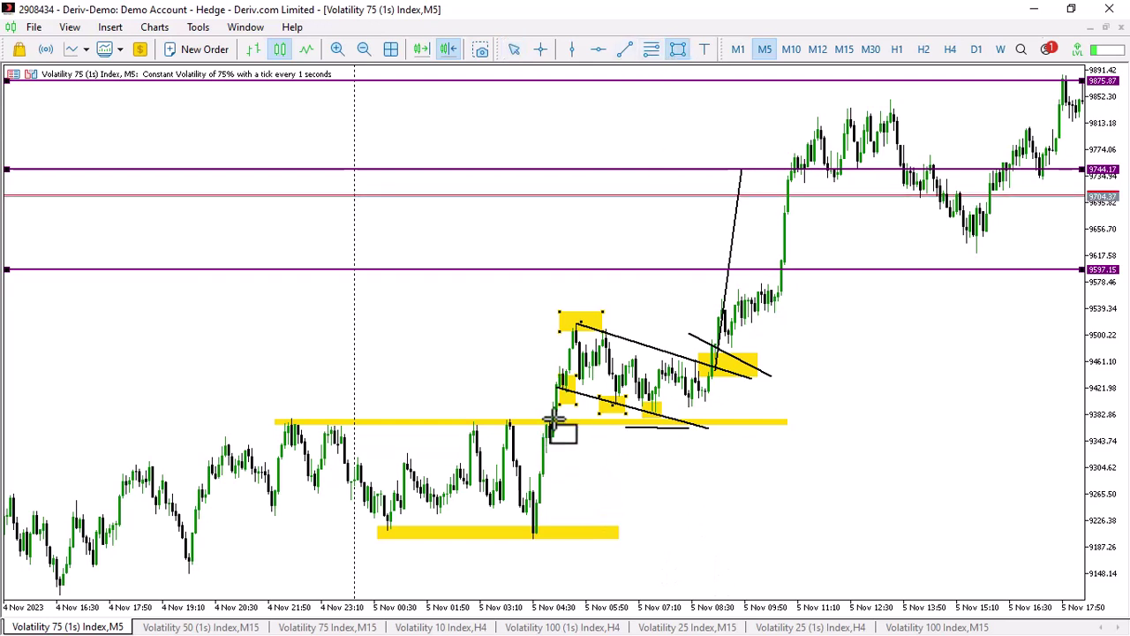
drag(686, 427, 748, 409)
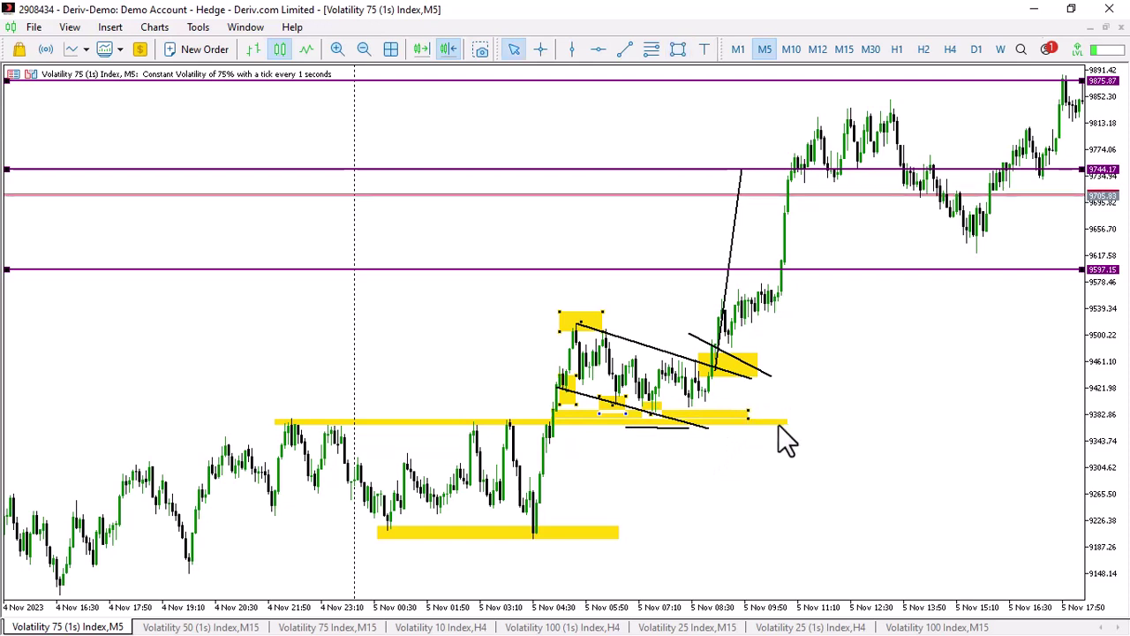
double_click(786, 422)
Delete the selected levels and boxes, then draw a yellow rectangle along the flag's lower edge
key(Delete)
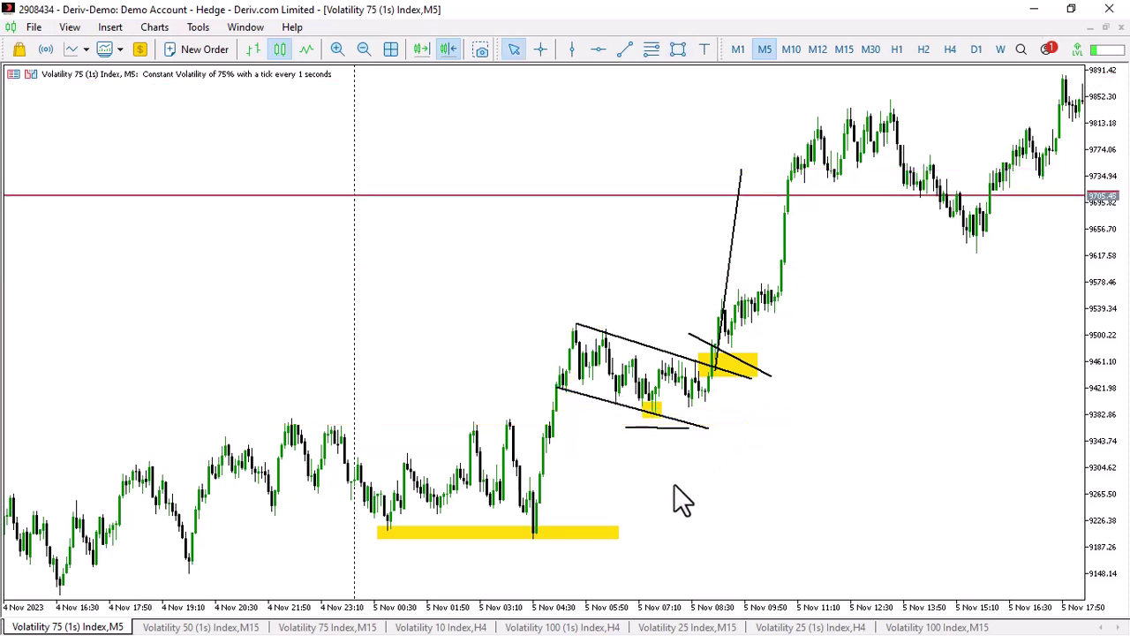
click(678, 49)
drag(547, 411, 696, 422)
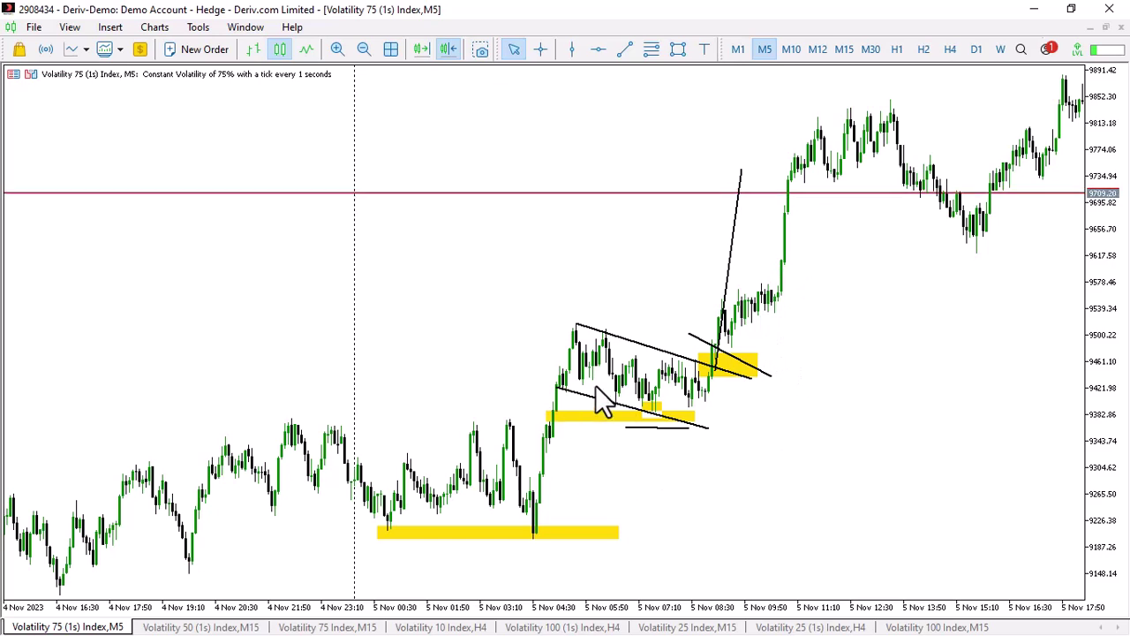
scroll(671, 396, up, 4)
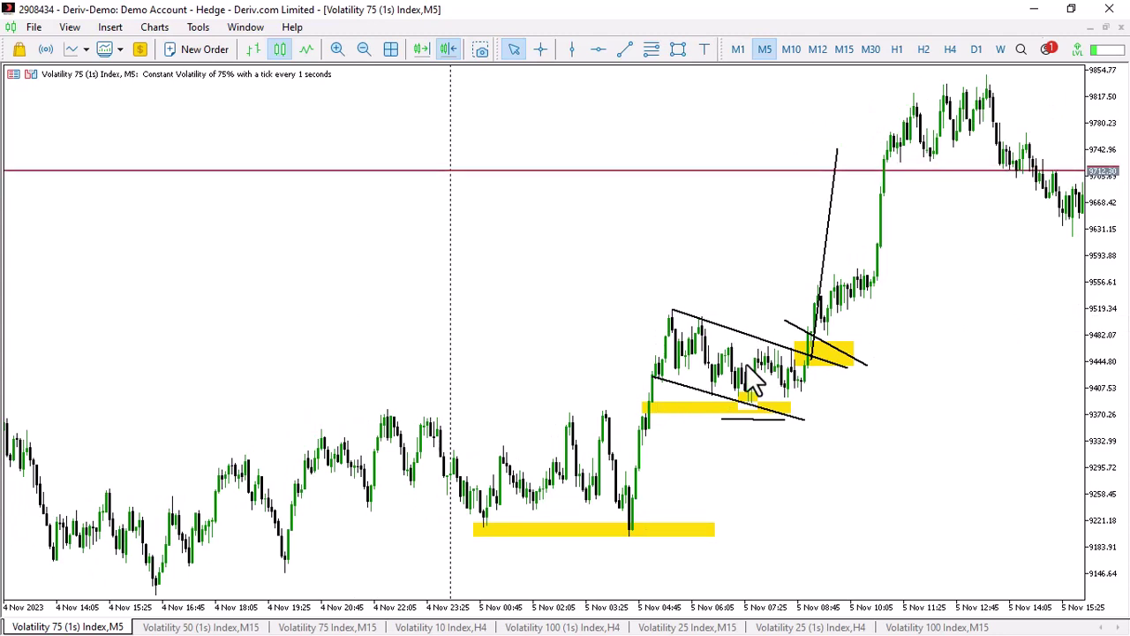
Pan the chart to show the newer candles after the 5 November flag breakout
drag(824, 411, 797, 420)
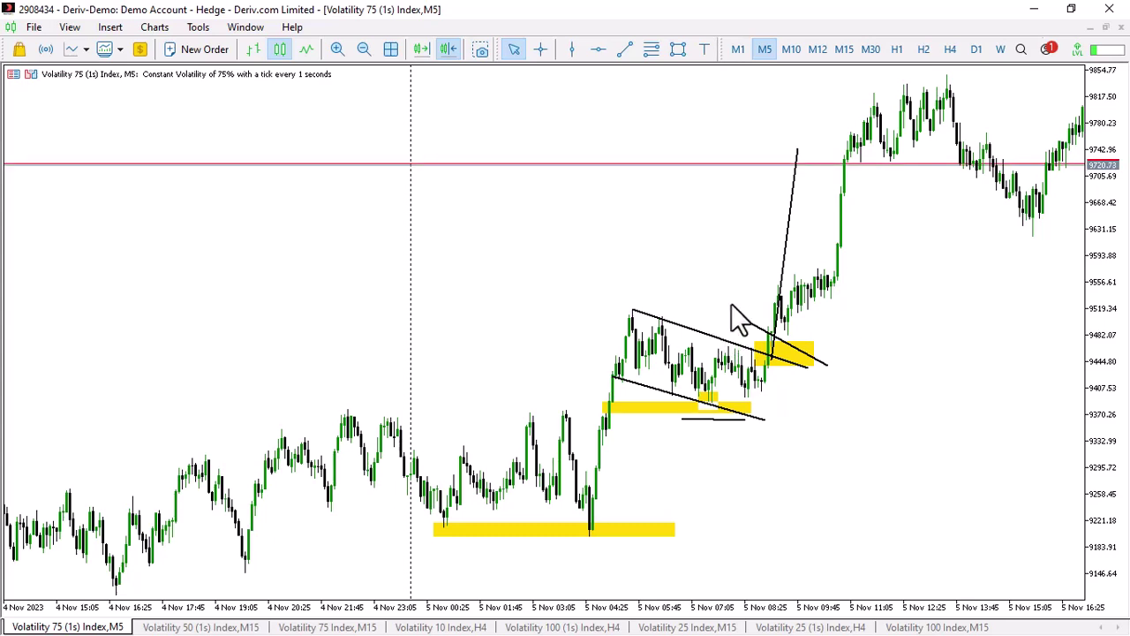
drag(850, 320, 677, 361)
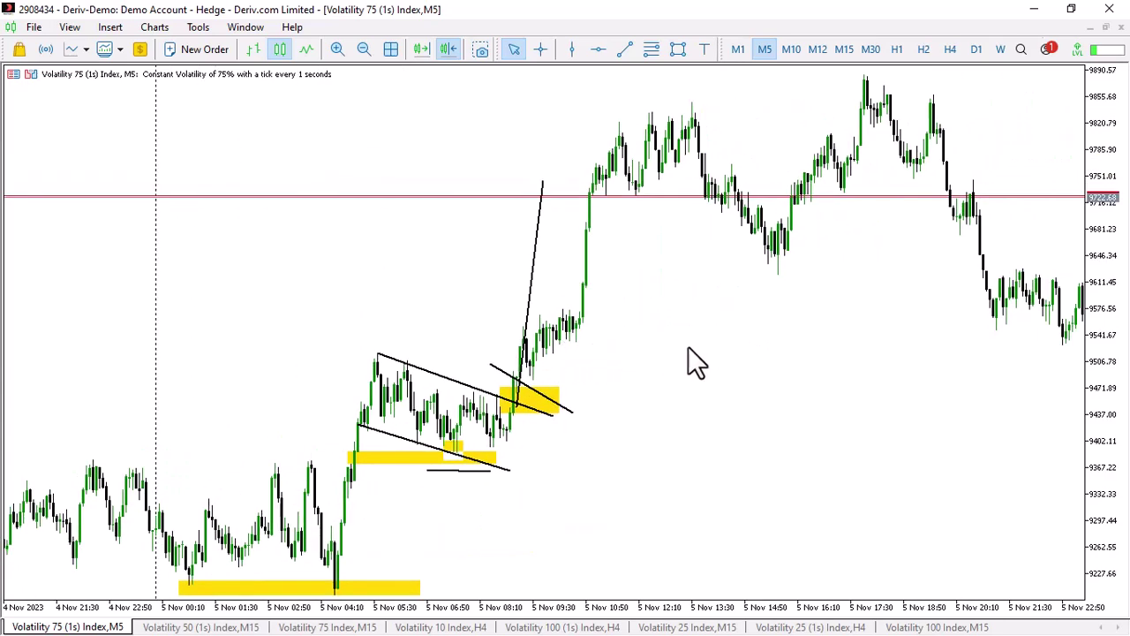